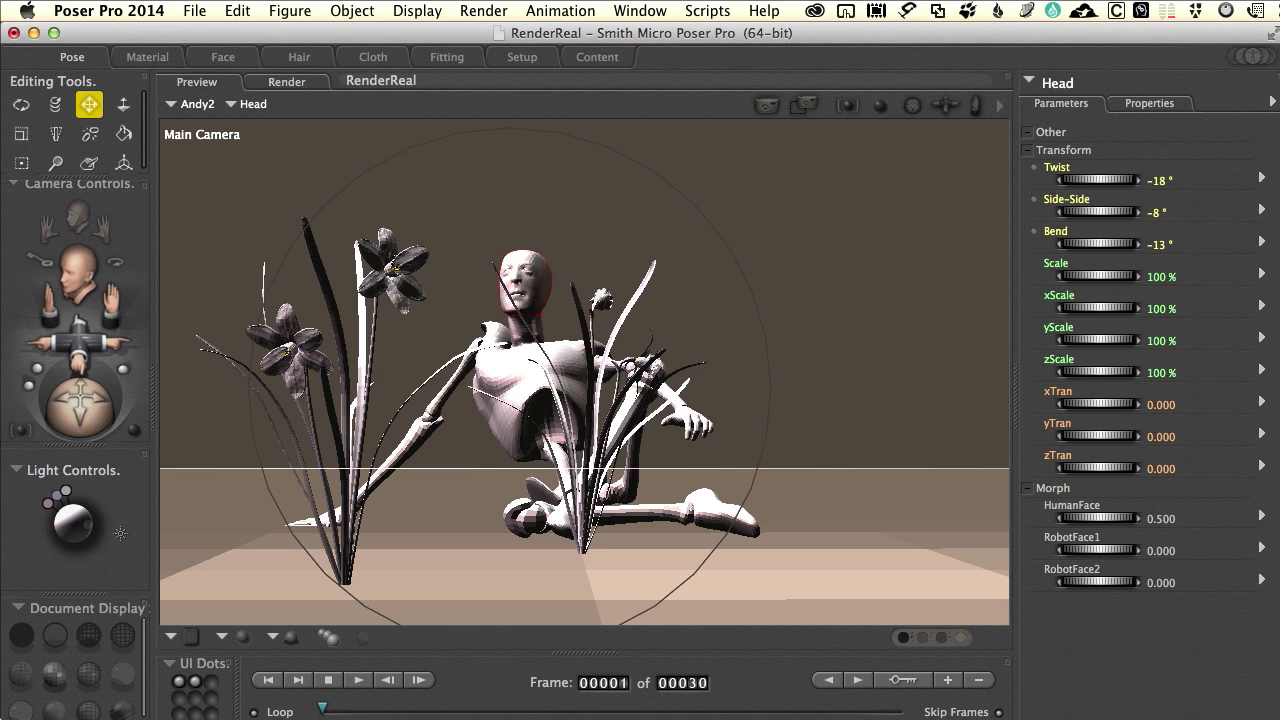
- Review the Render section of the general preferences and accept the dialog
click(120, 12)
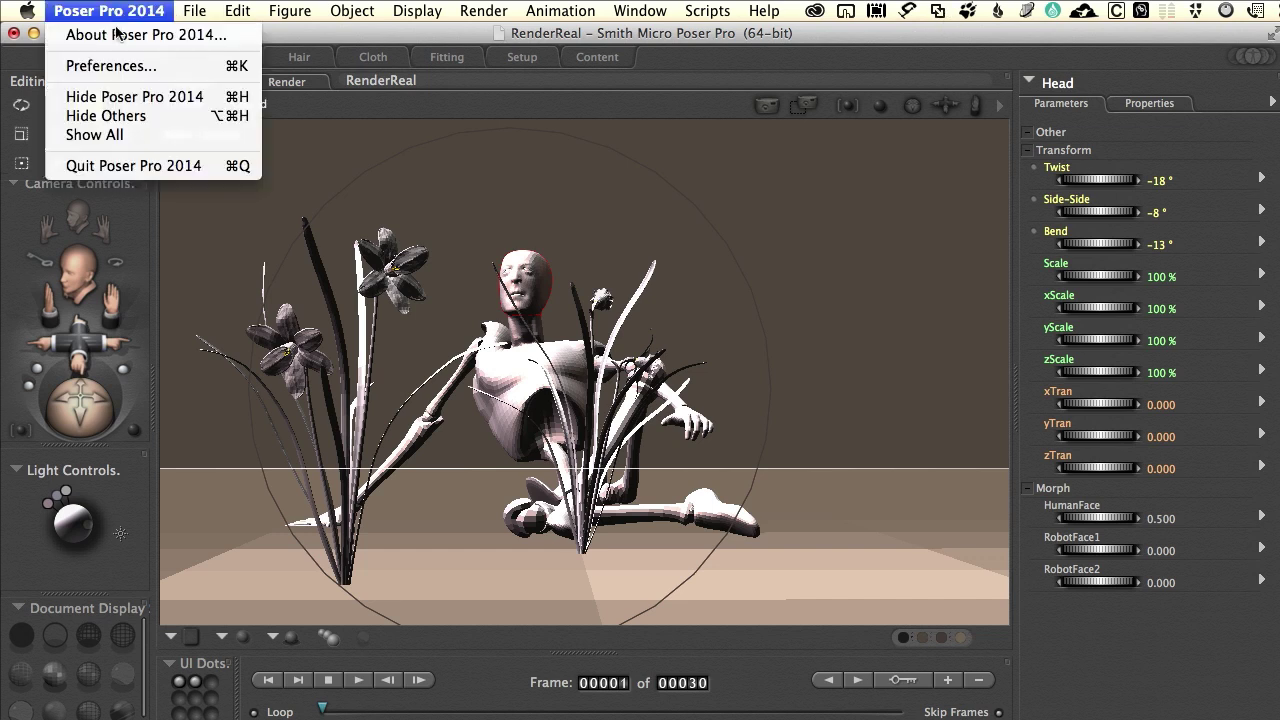
click(112, 66)
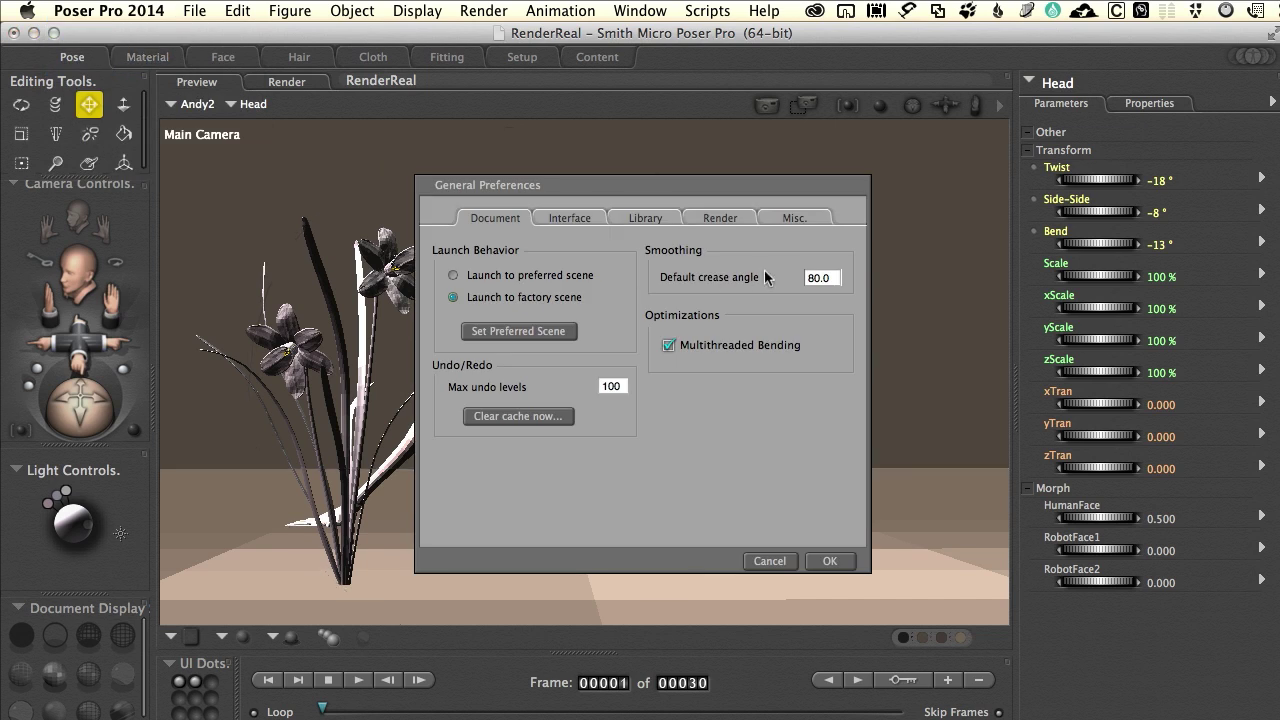
click(714, 219)
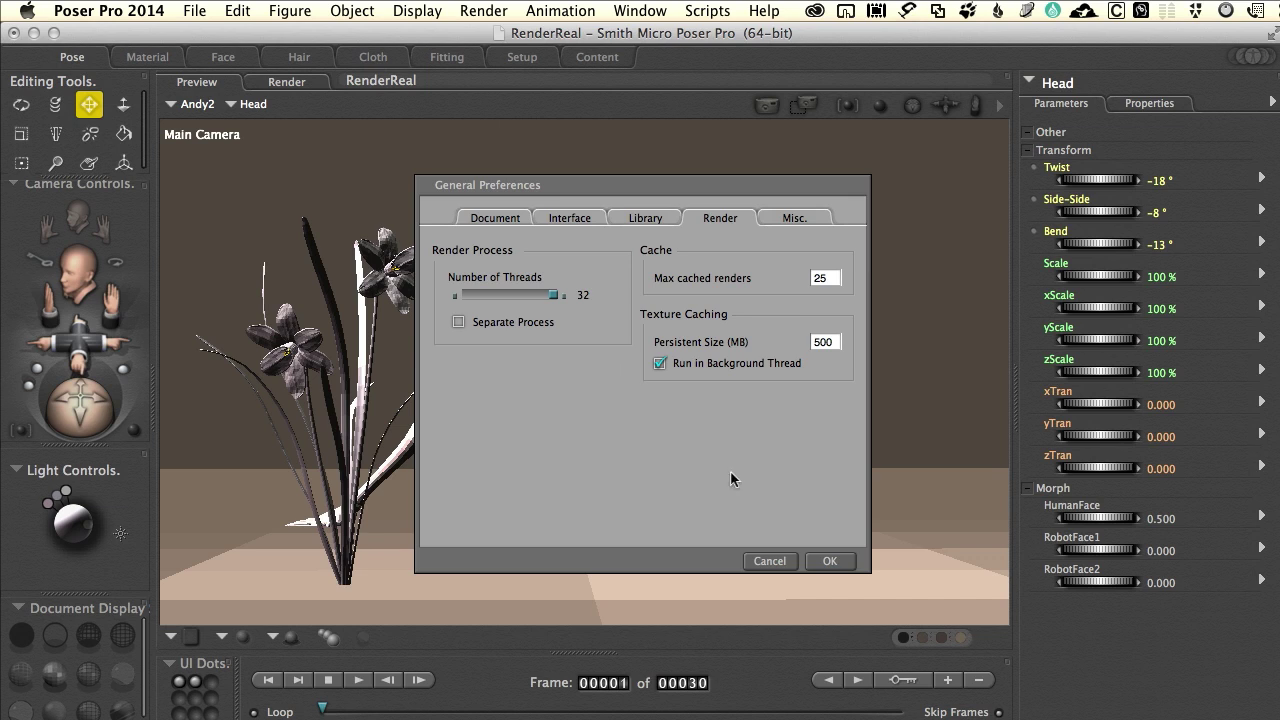
click(830, 562)
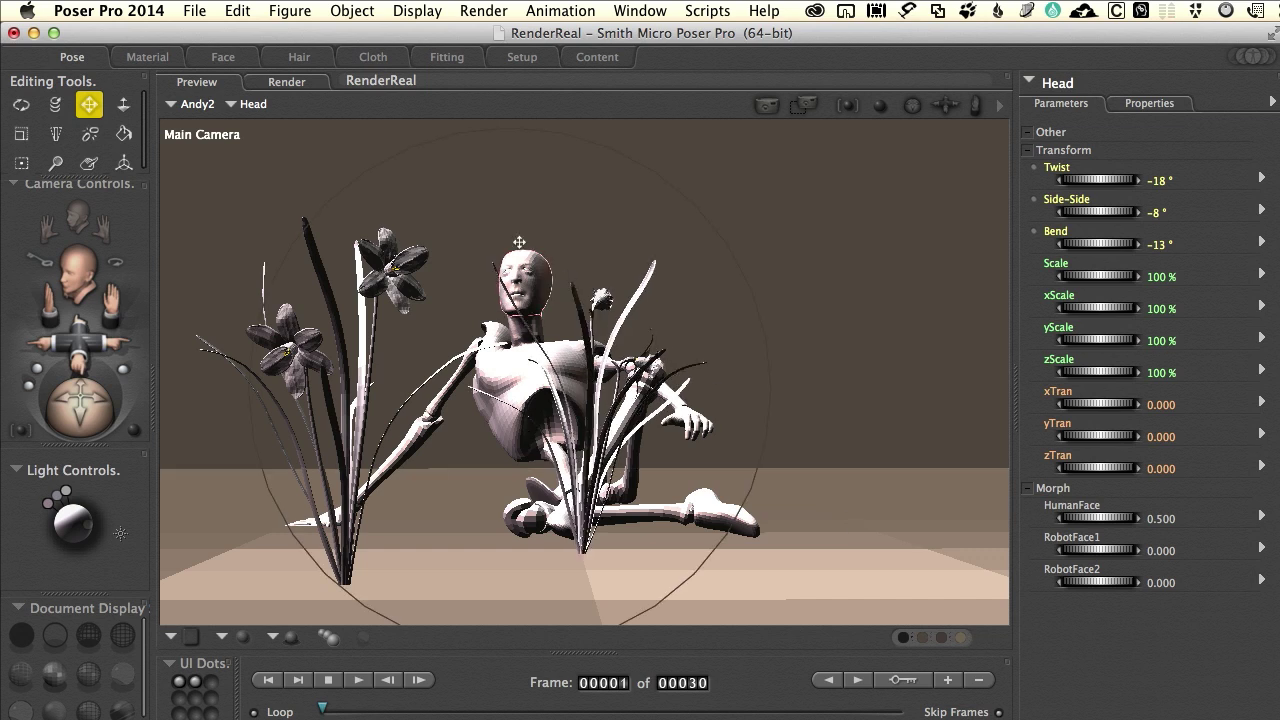
- Render the full scene of the seated figure and flowers with FireFly
click(473, 10)
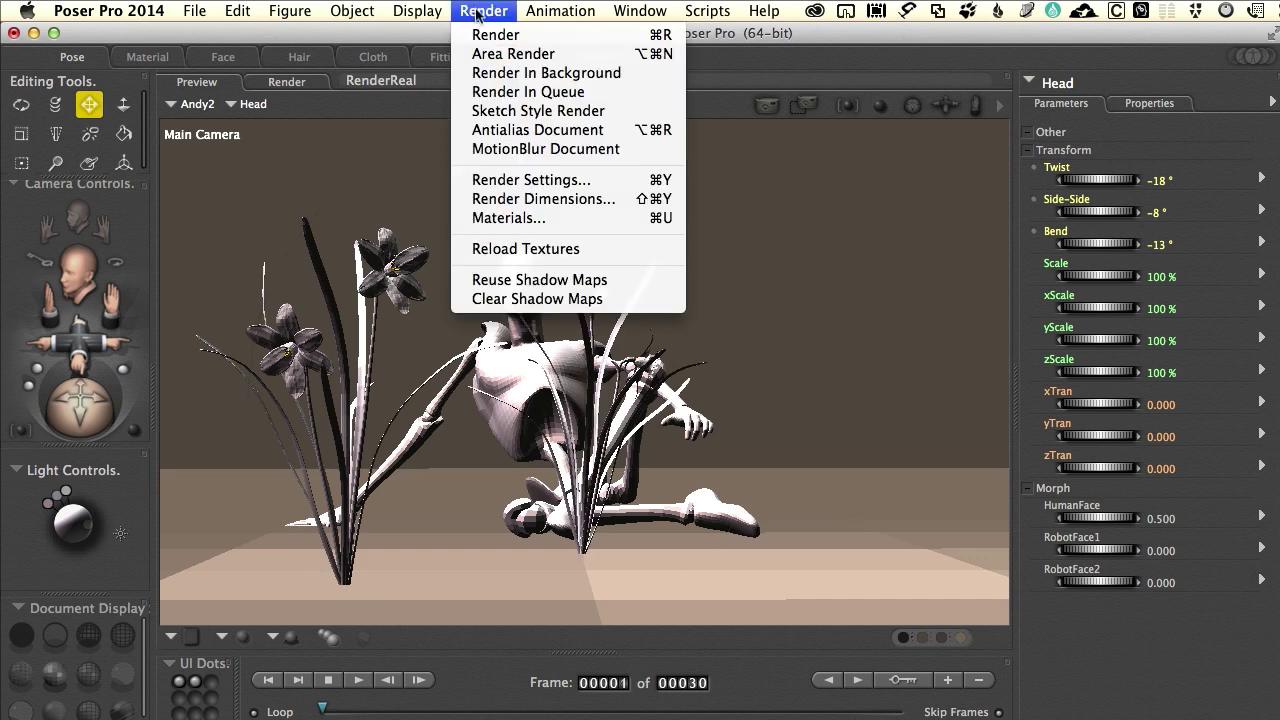
click(483, 33)
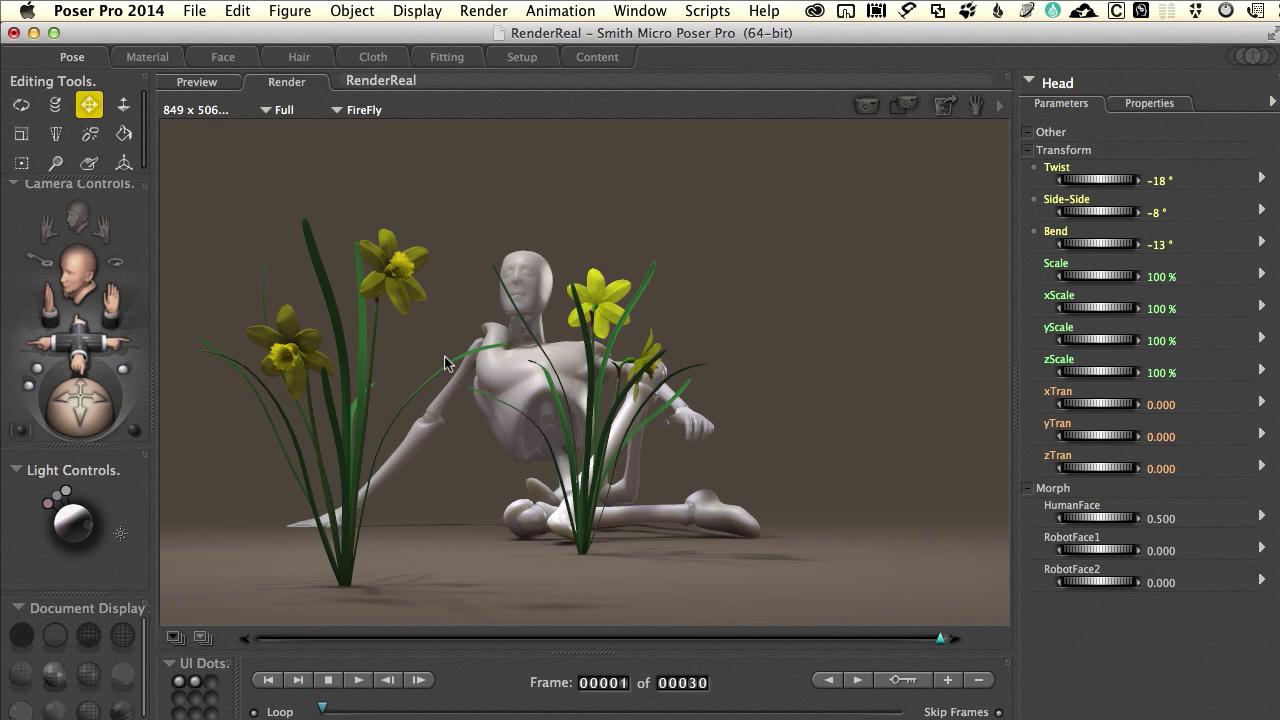
- Show the Raytrace Preview window, place it over the upper part of the scene and enable Auto Refresh
click(641, 12)
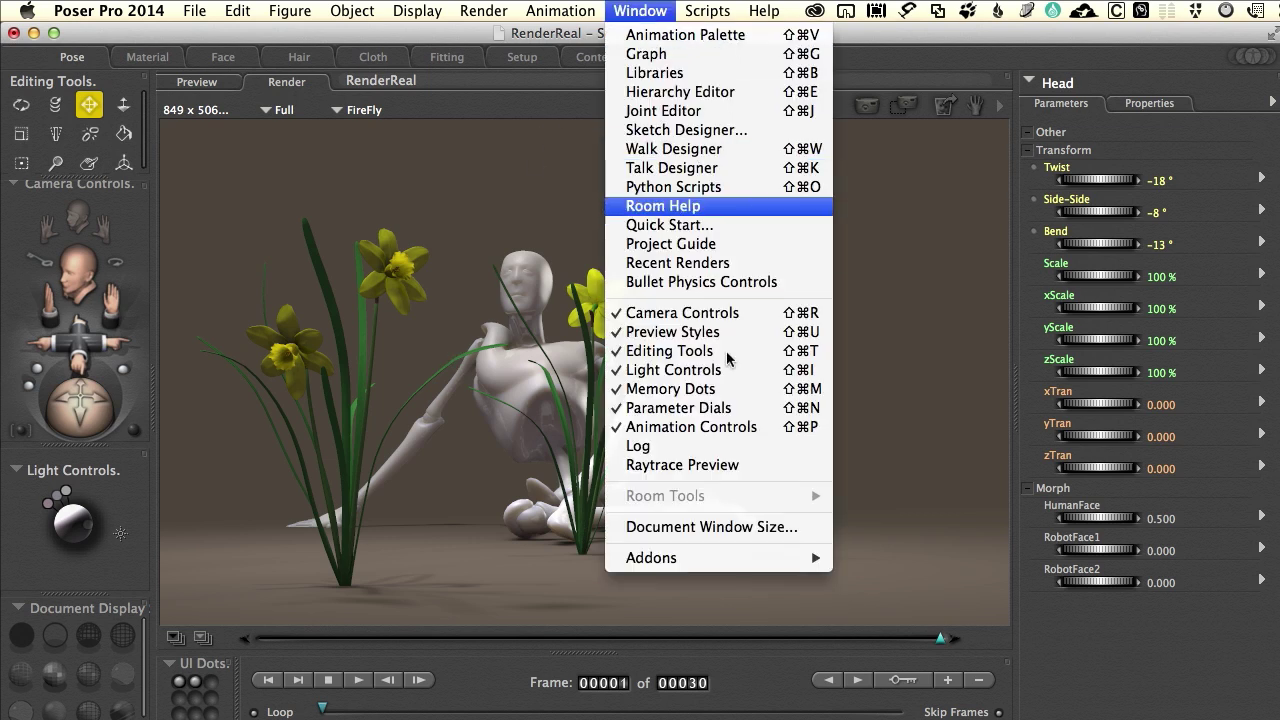
click(733, 466)
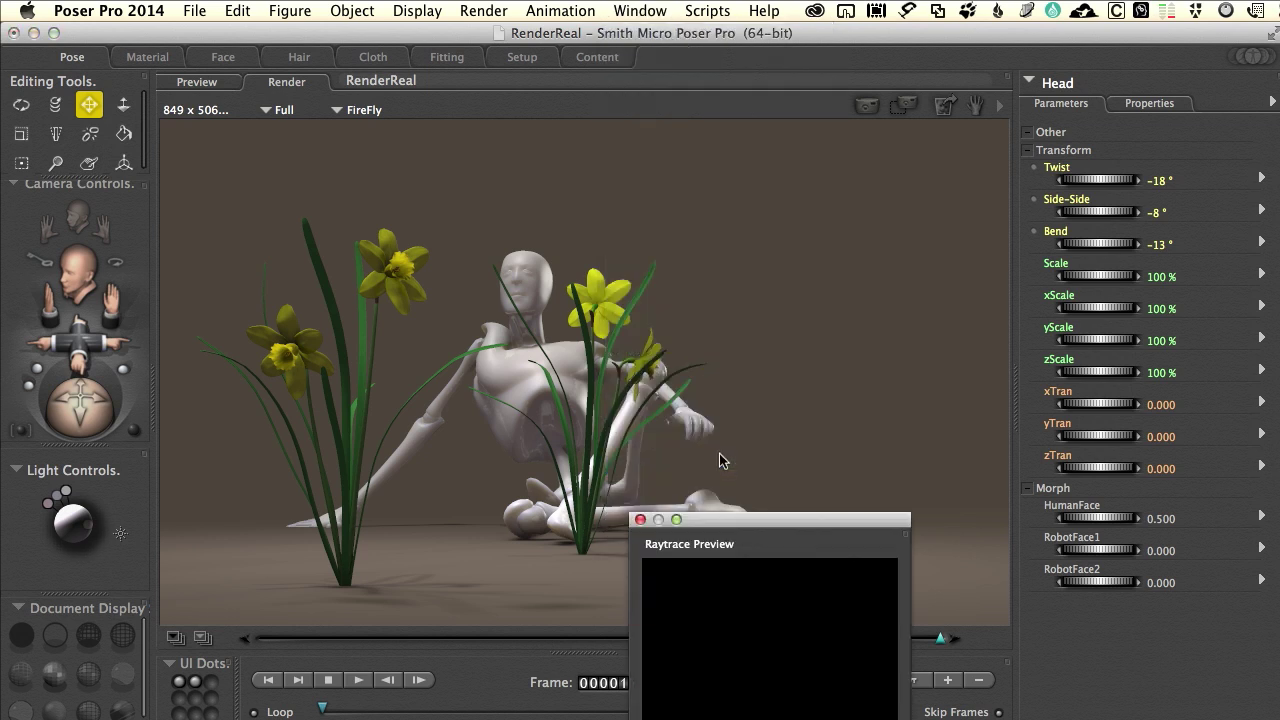
drag(771, 514, 778, 250)
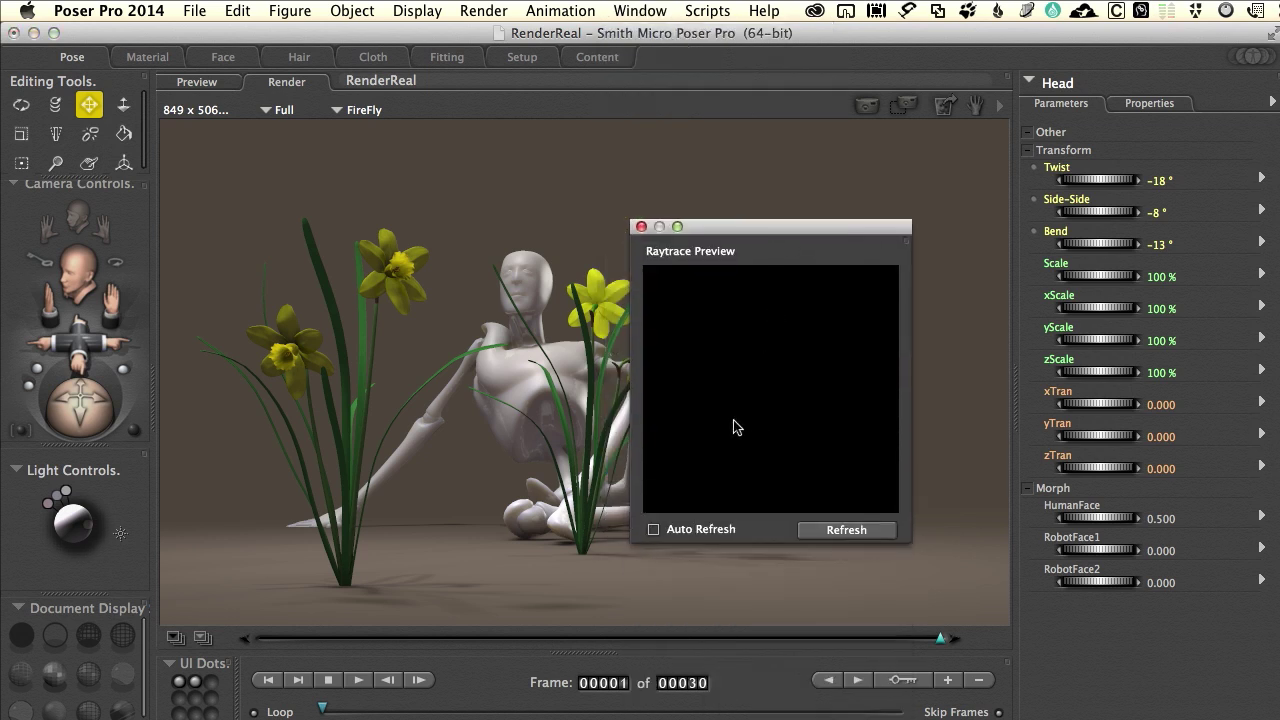
click(654, 530)
drag(763, 229, 814, 226)
- Return to the scene preview, refresh the raytrace preview and move its window clear of the figure
click(200, 82)
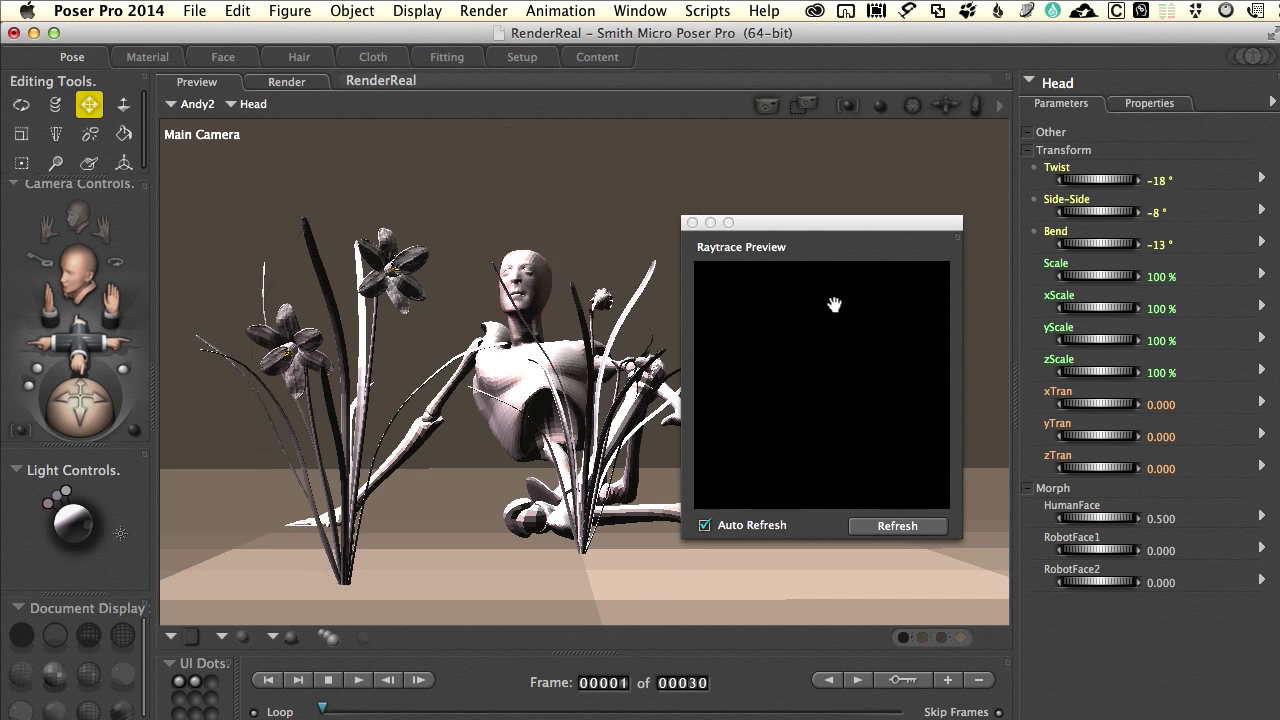
click(904, 528)
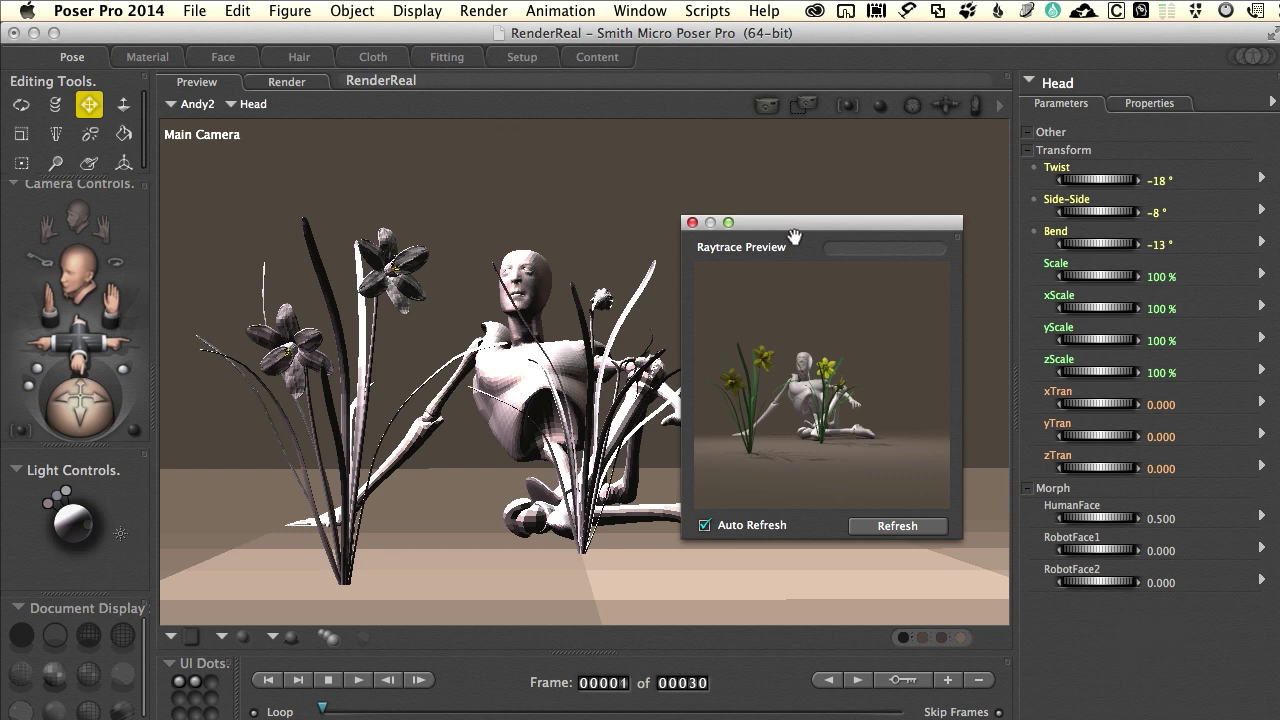
drag(772, 233, 838, 198)
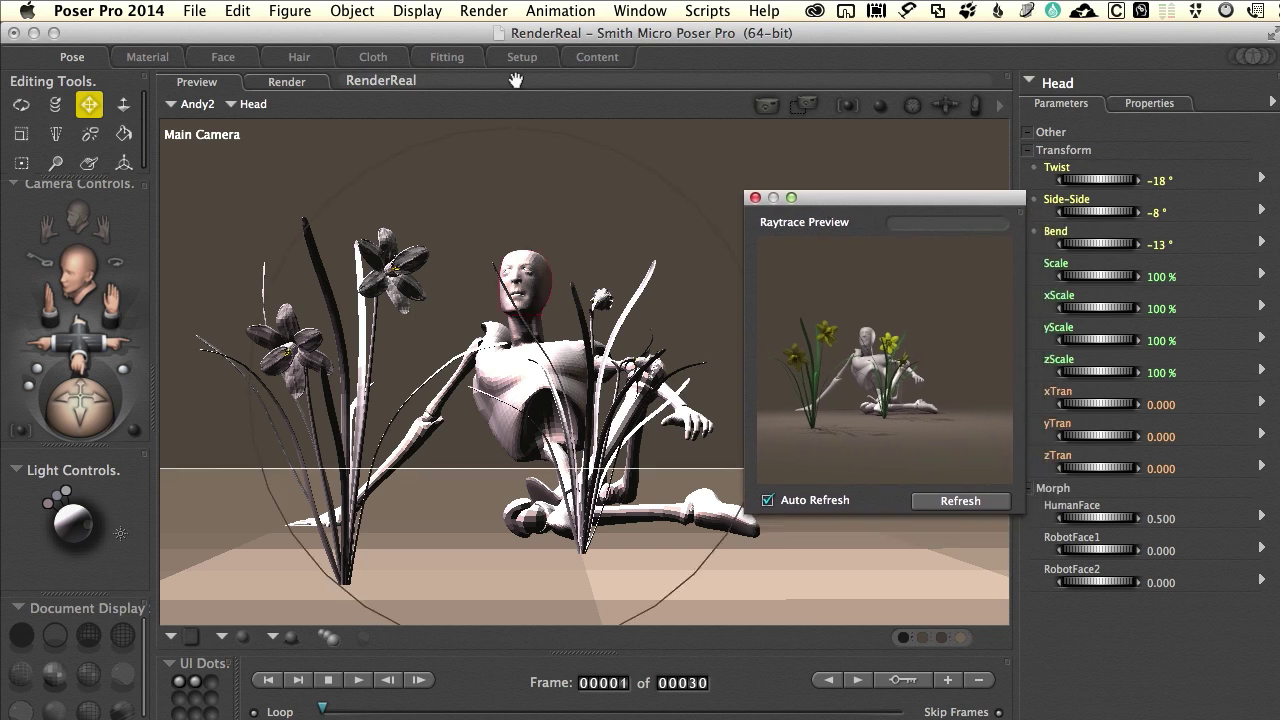
- Antialias the document's preview image from the Main Camera
click(478, 12)
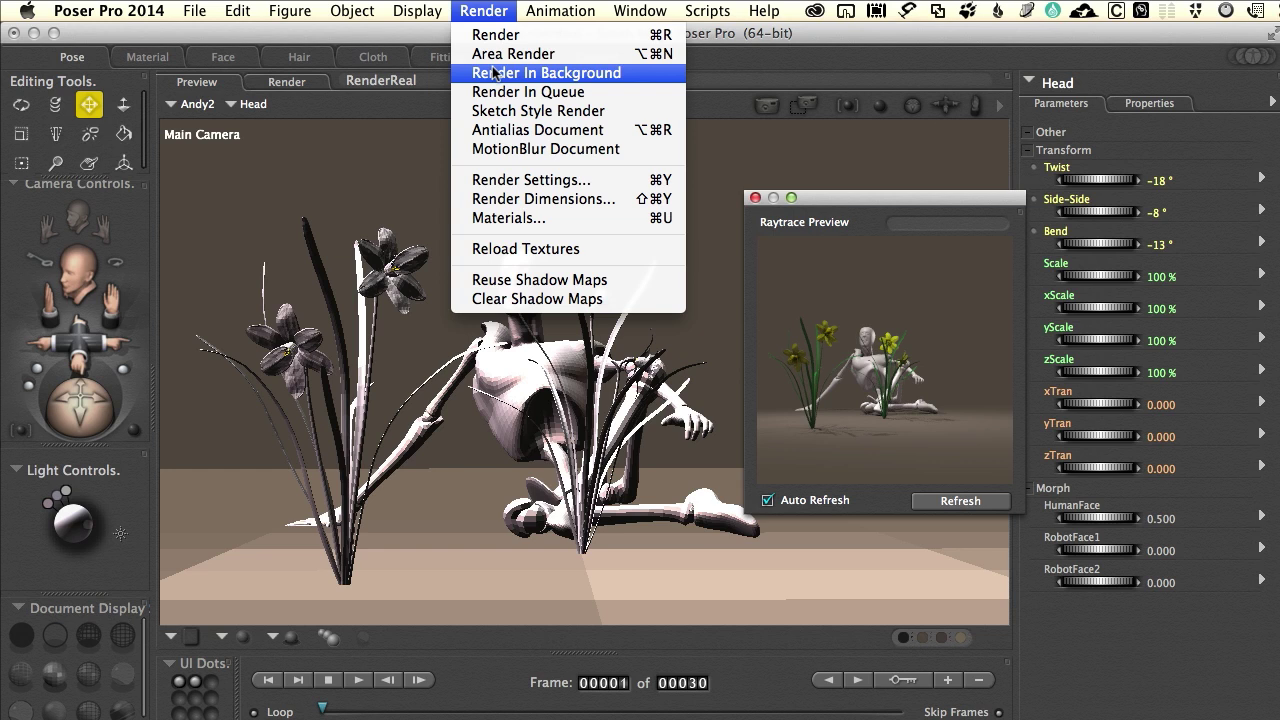
click(499, 131)
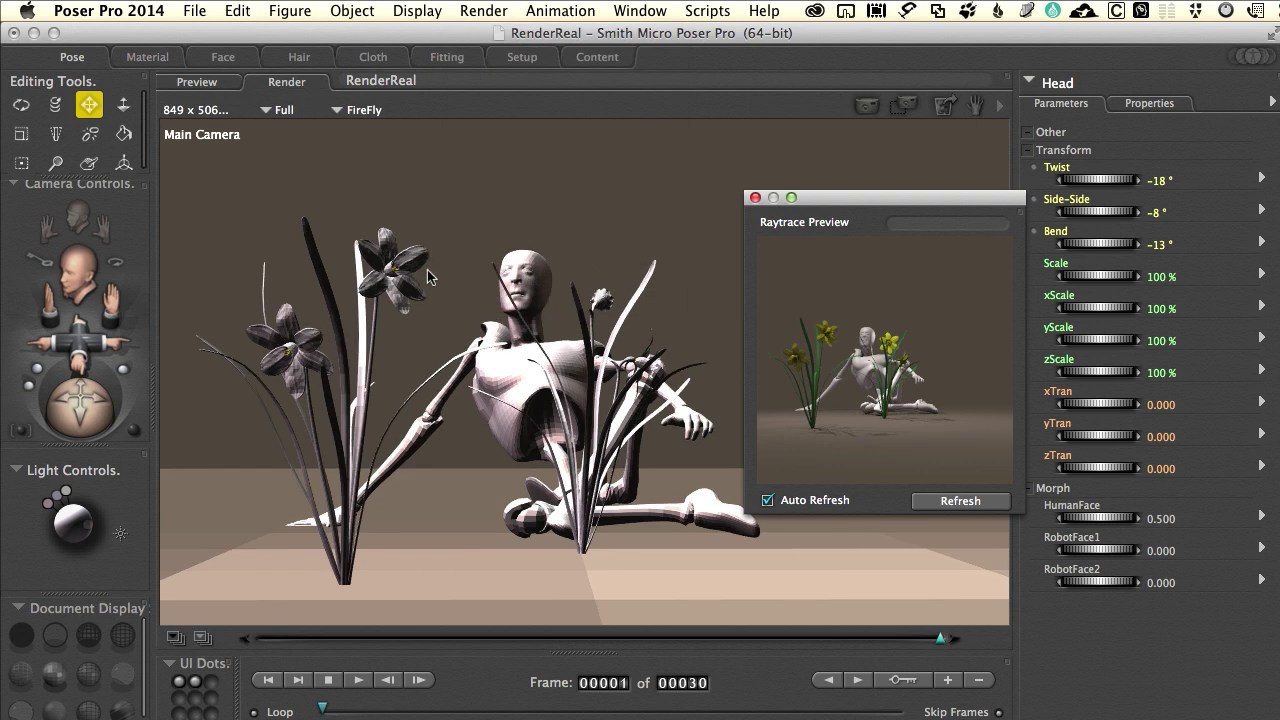
click(481, 11)
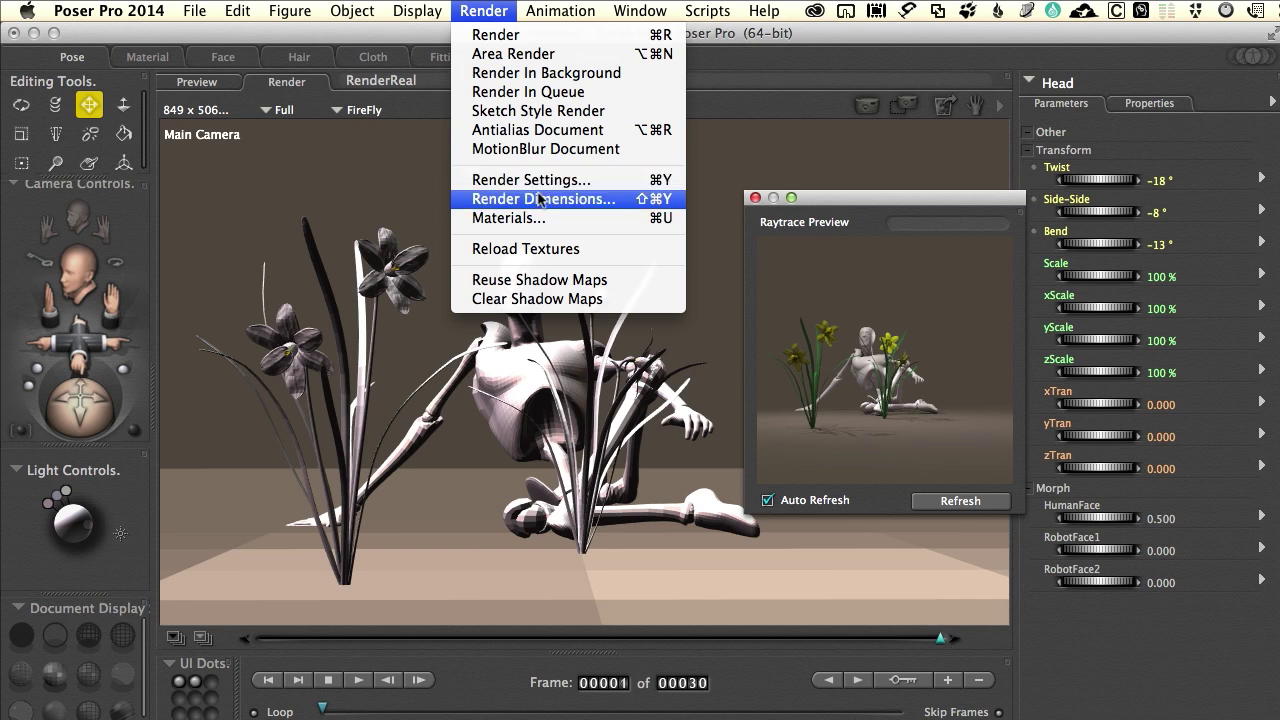
click(830, 48)
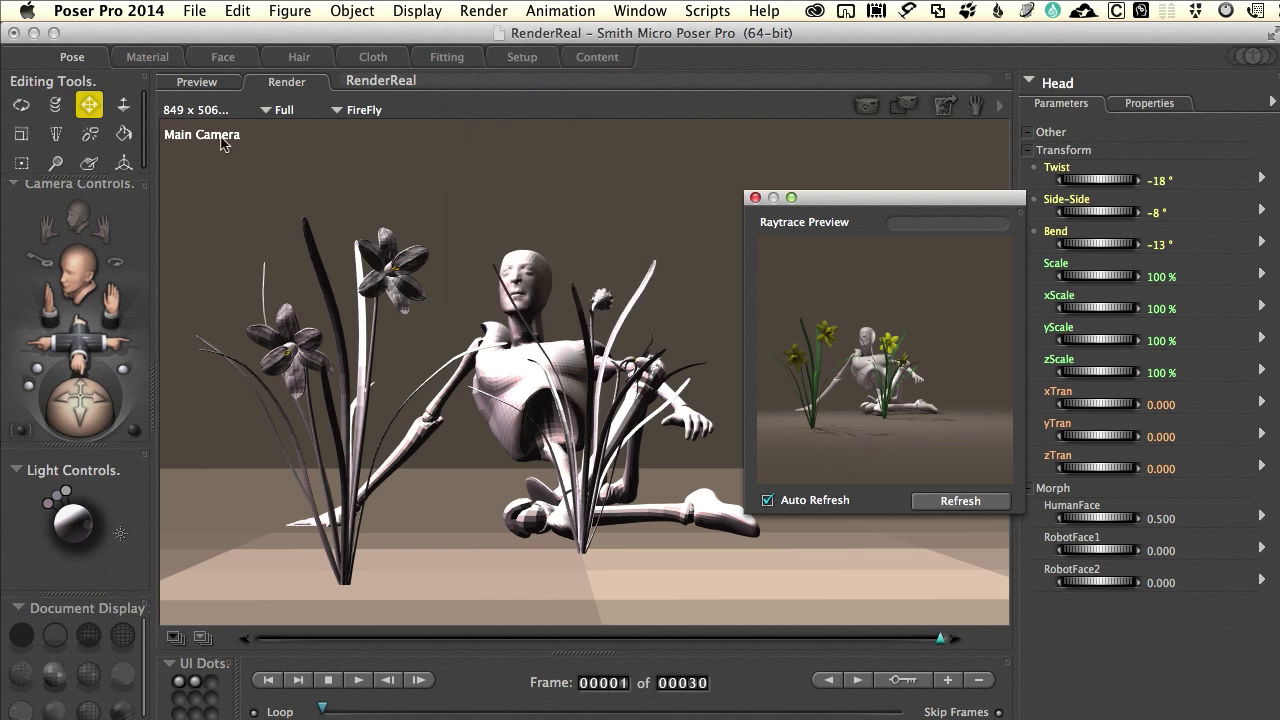
- Examine the render dimension options and cancel the dialog
click(476, 14)
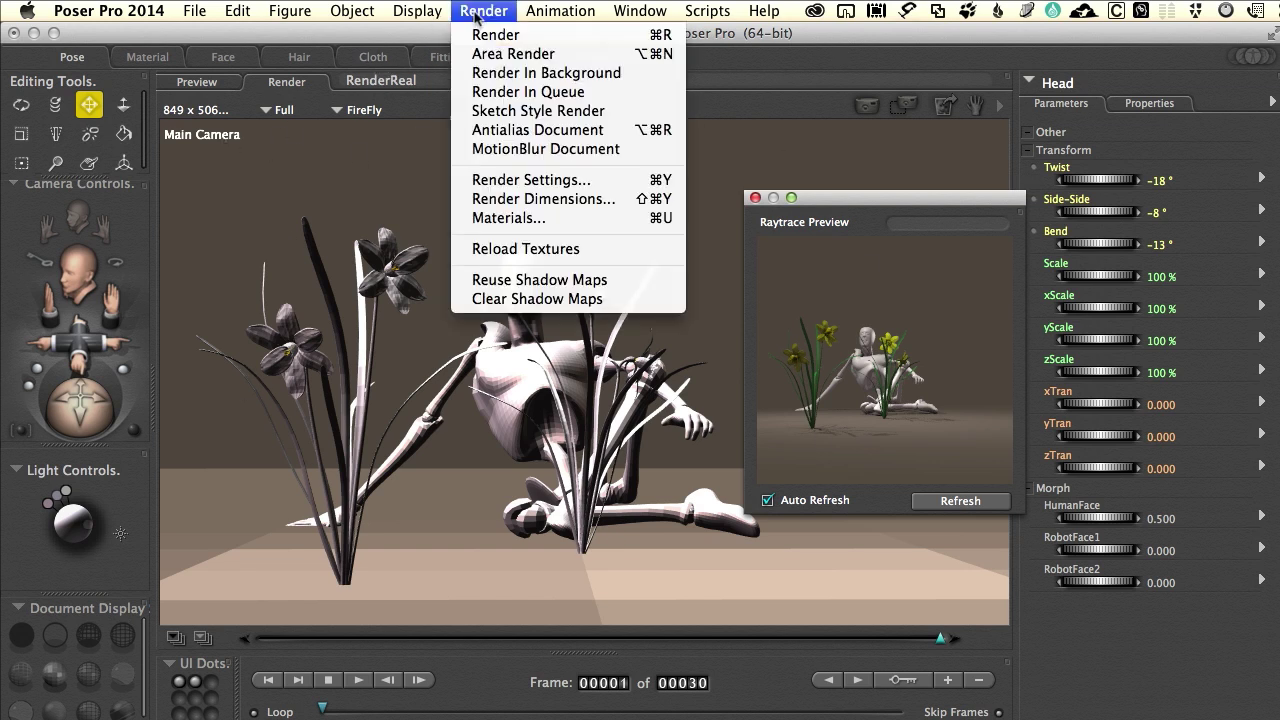
click(530, 199)
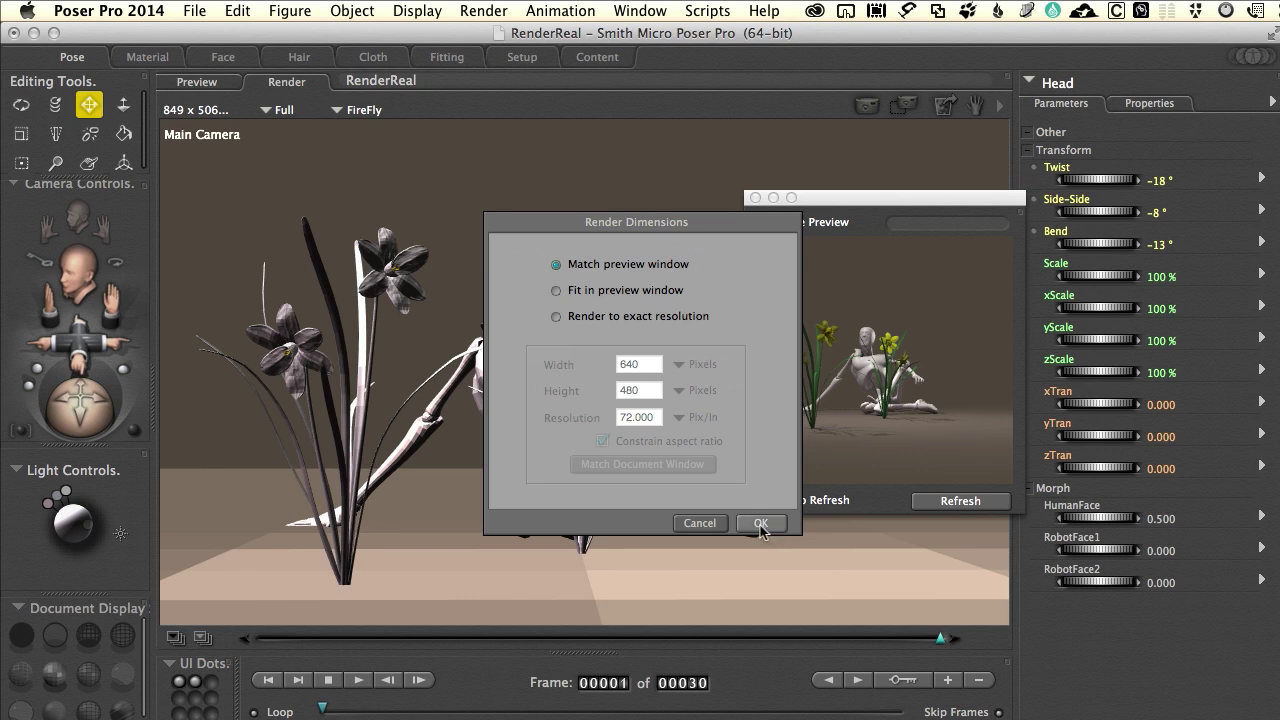
click(700, 523)
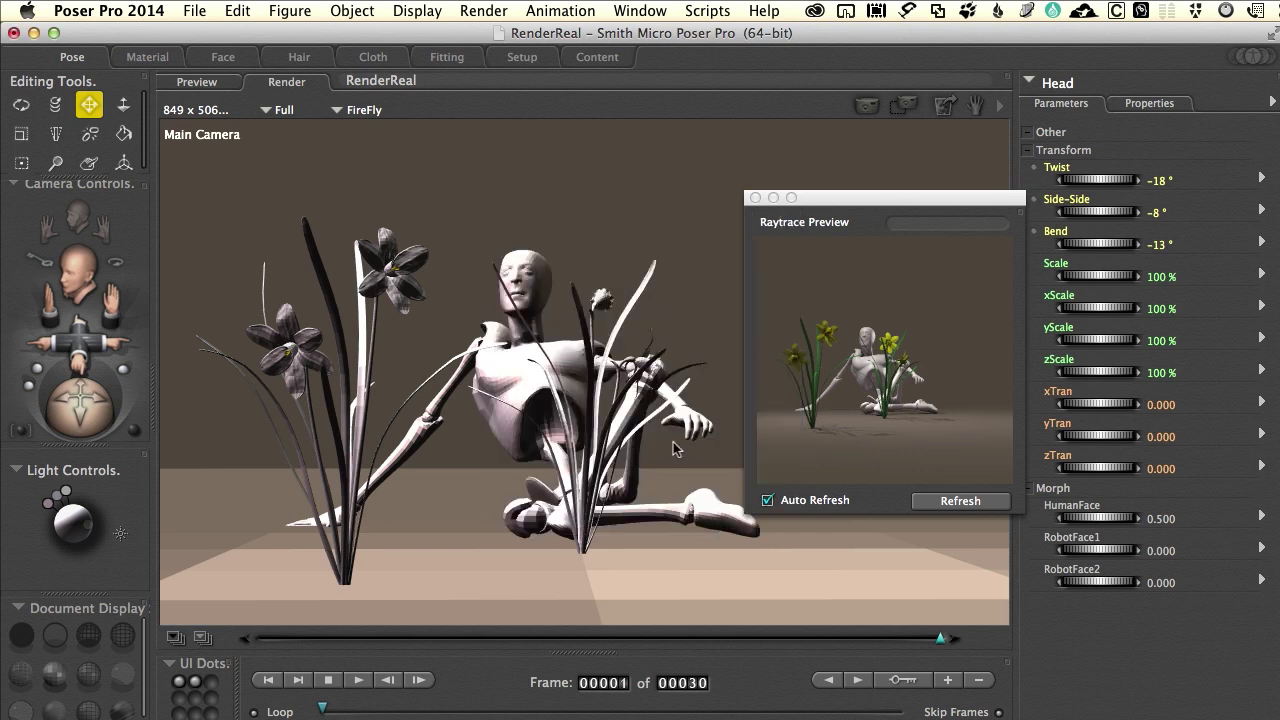
- Review the manual FireFly render settings and save them
click(484, 11)
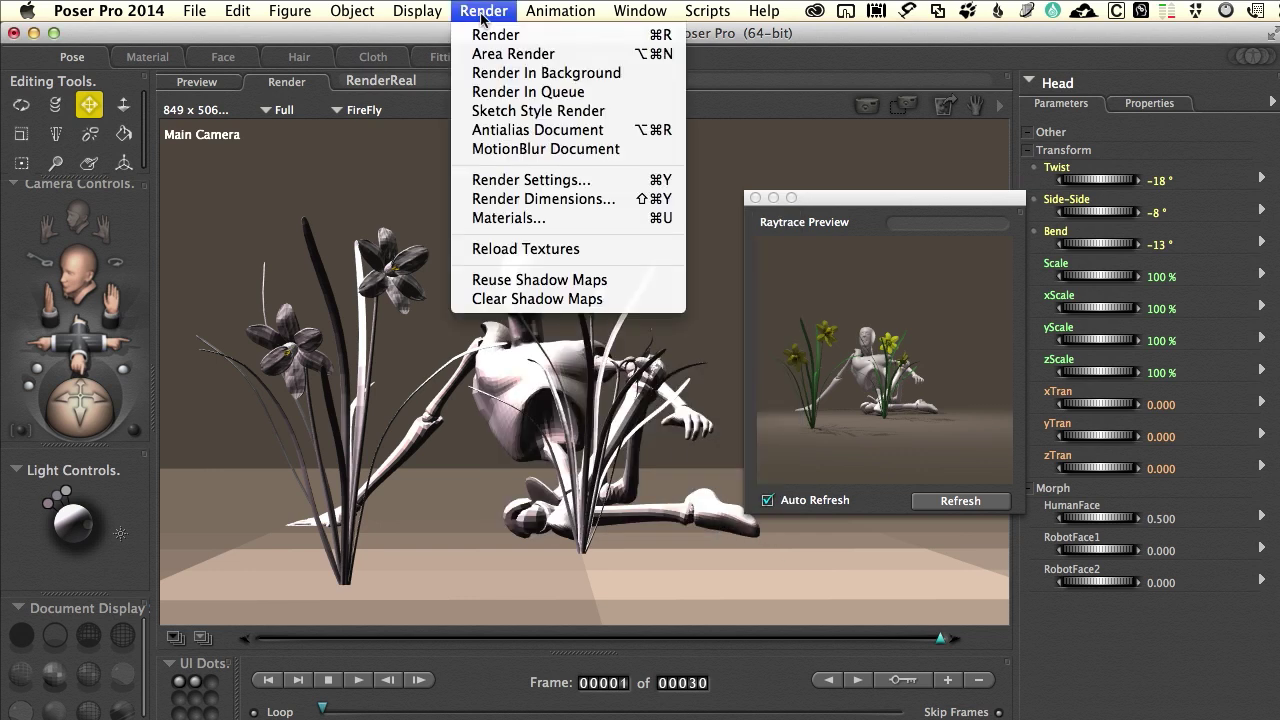
click(525, 183)
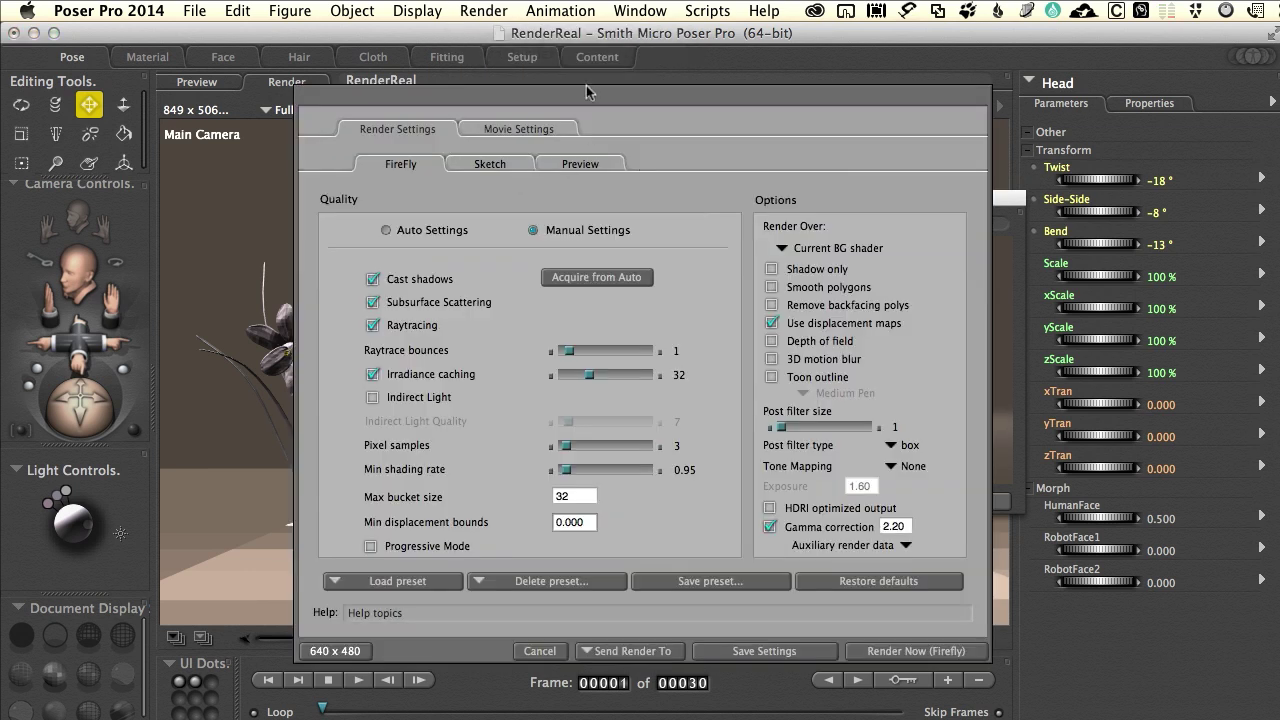
click(478, 12)
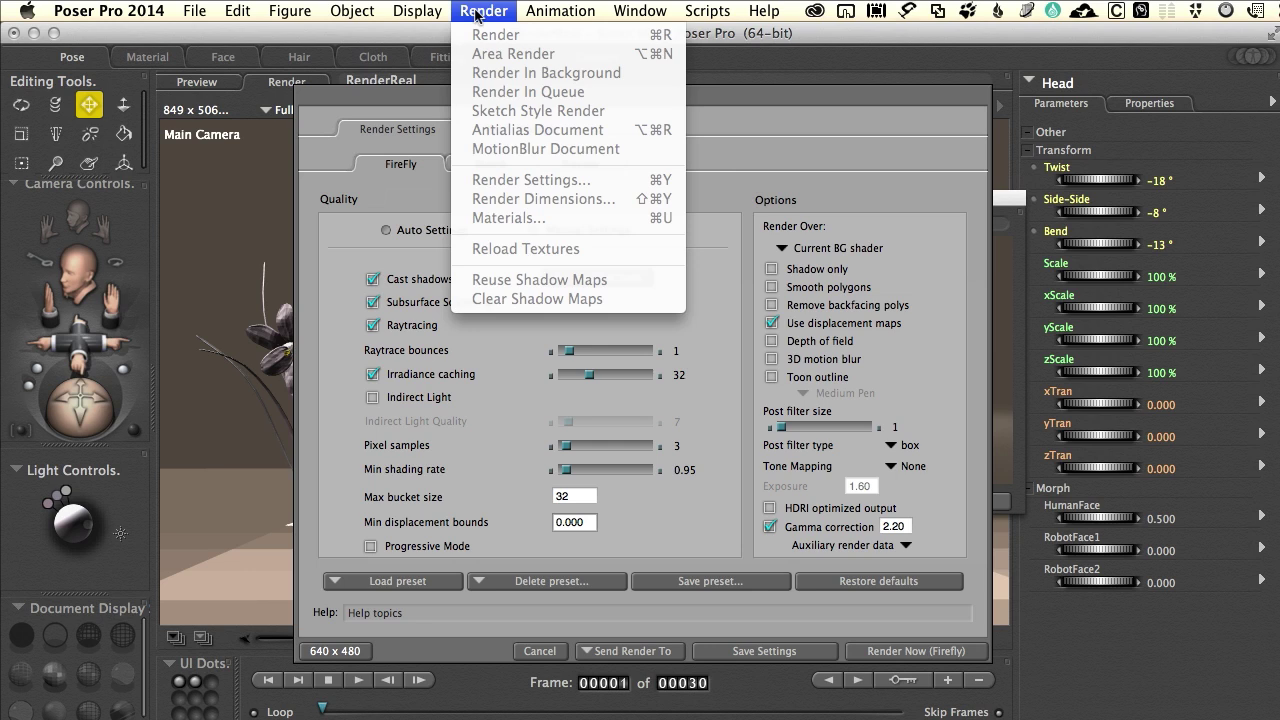
click(478, 12)
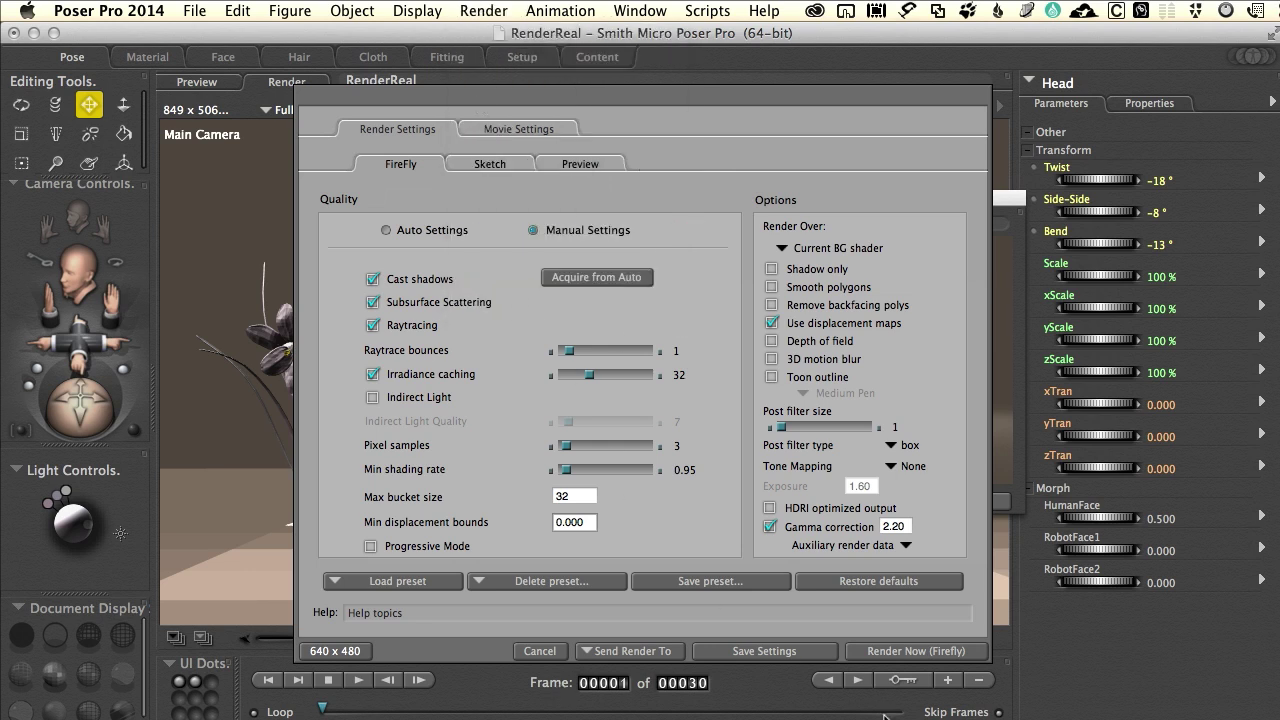
click(762, 650)
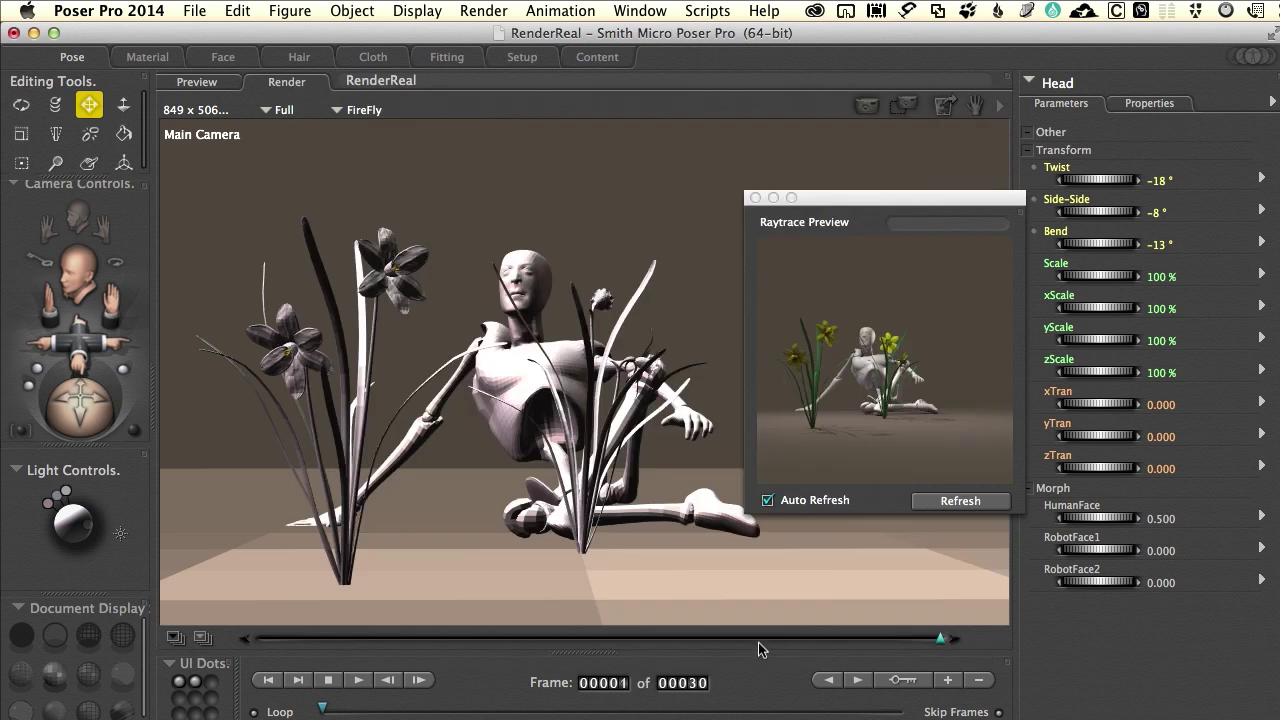
- Reopen the render settings and look through the Movie, Sketch and Preview options before returning to FireFly
click(488, 11)
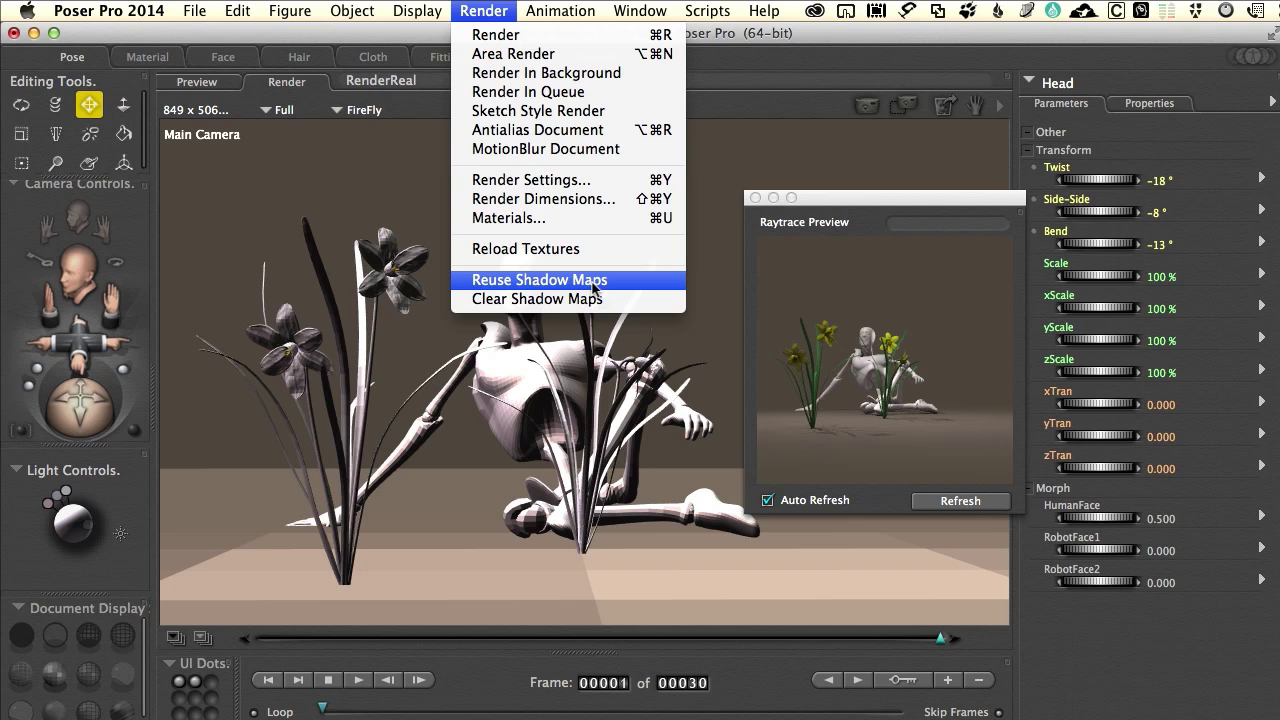
click(553, 181)
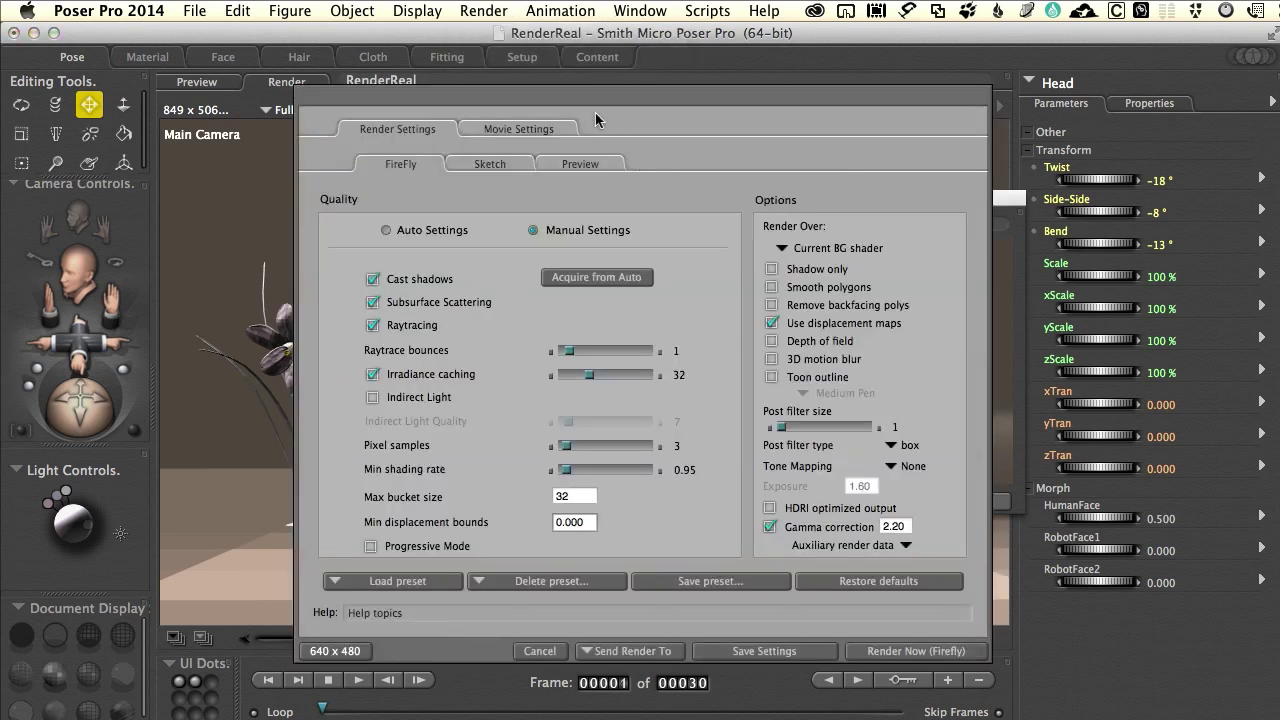
drag(594, 97, 538, 67)
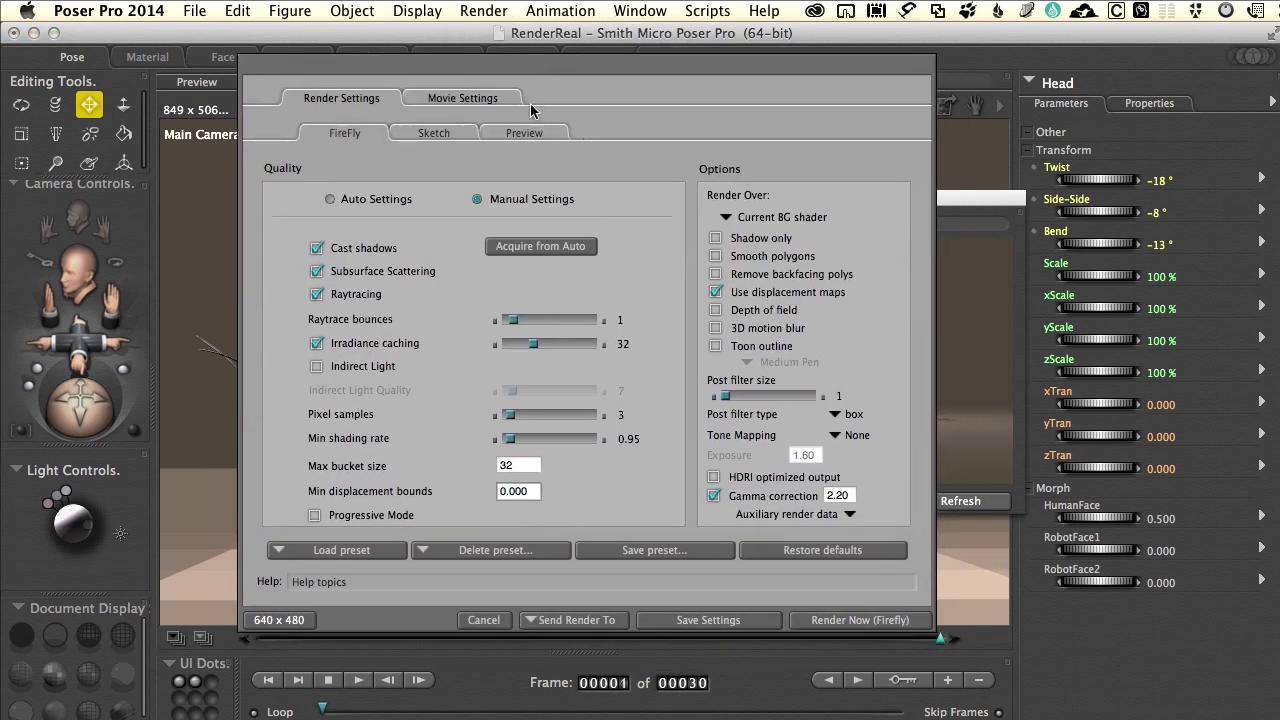
click(470, 97)
click(353, 100)
click(423, 135)
click(516, 136)
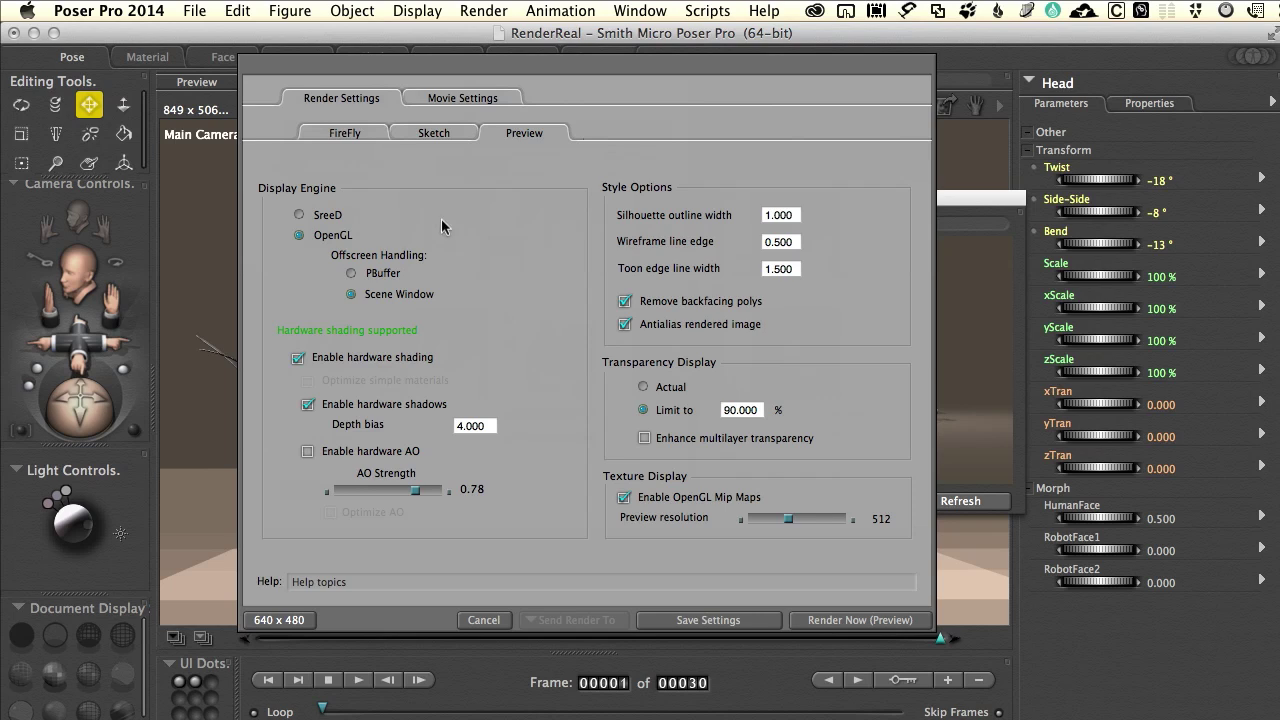
click(347, 133)
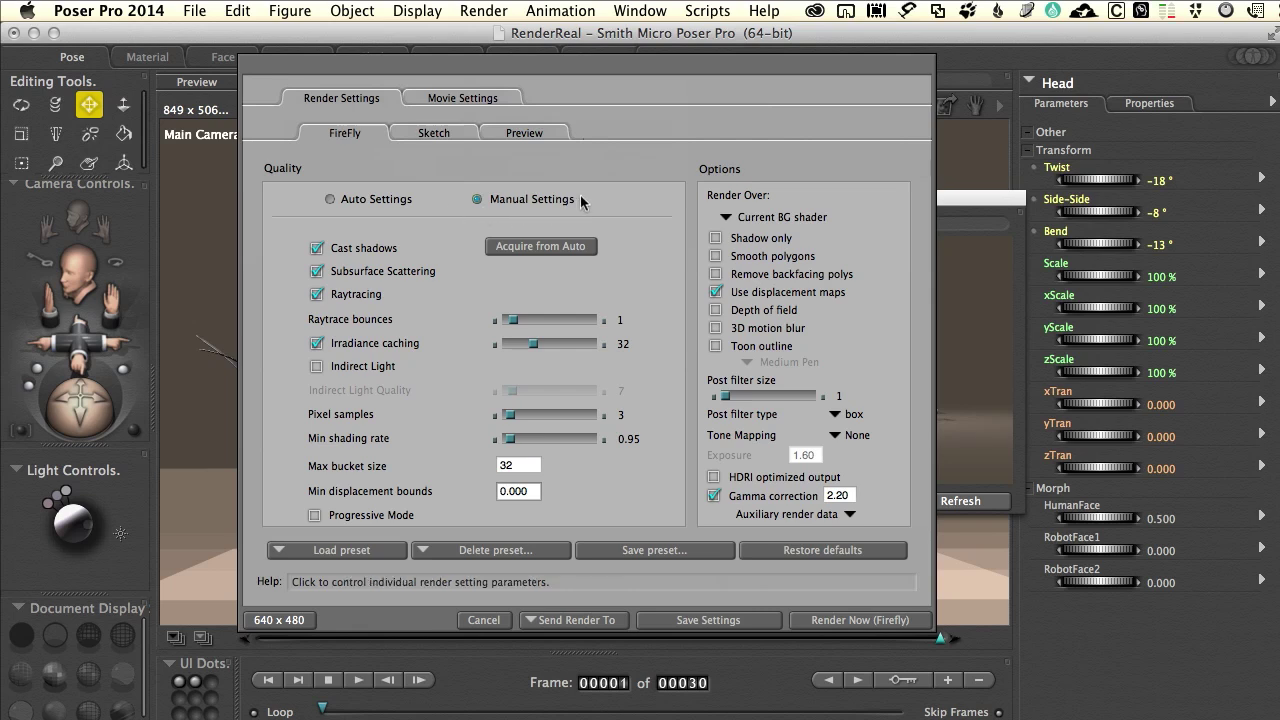
- Compare the automatic and manual FireFly quality settings
click(331, 203)
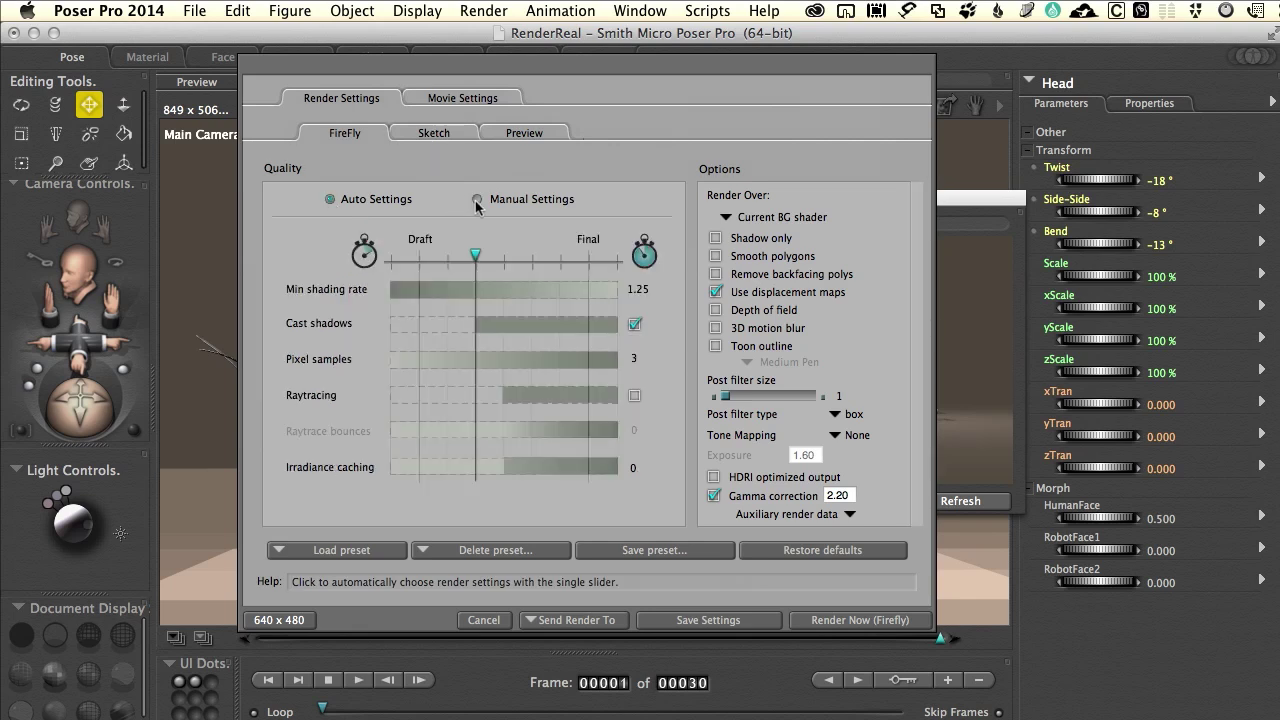
click(475, 200)
click(333, 199)
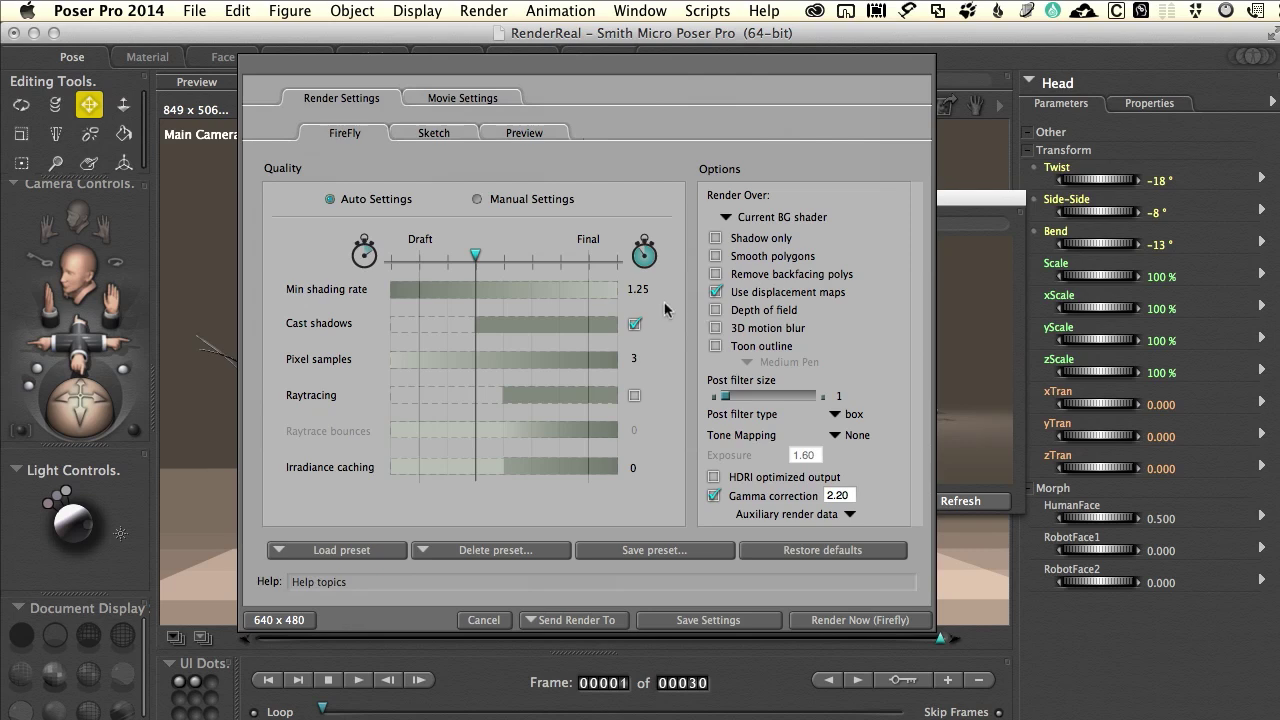
click(482, 203)
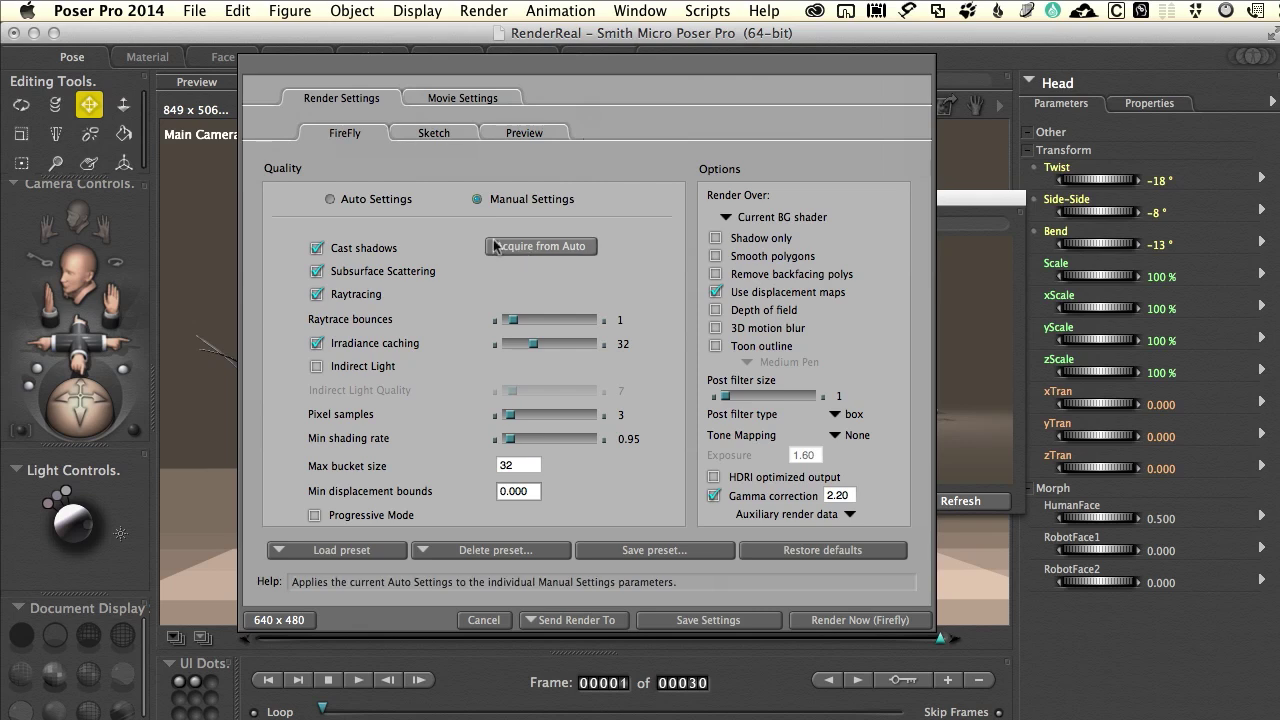
- Choose Auto Settings for FireFly quality and try the Final level, ending one notch above Draft with a 1.50 min shading rate
click(331, 203)
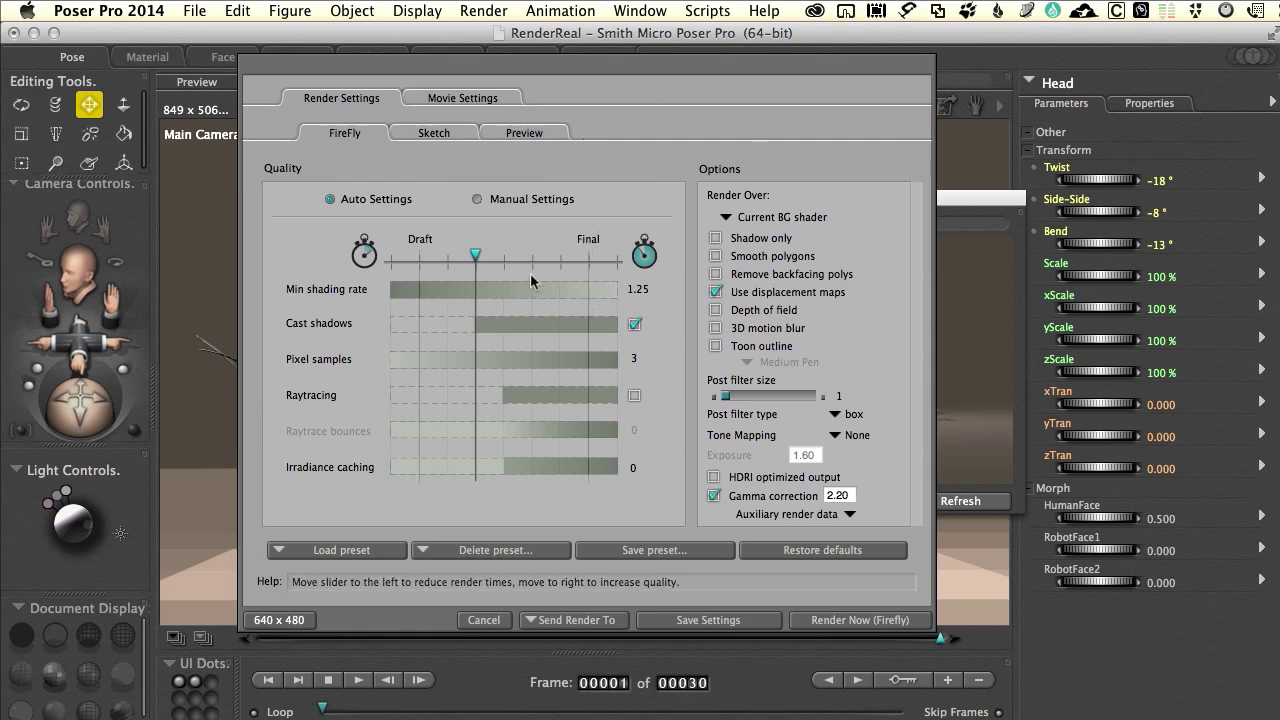
drag(479, 256, 590, 255)
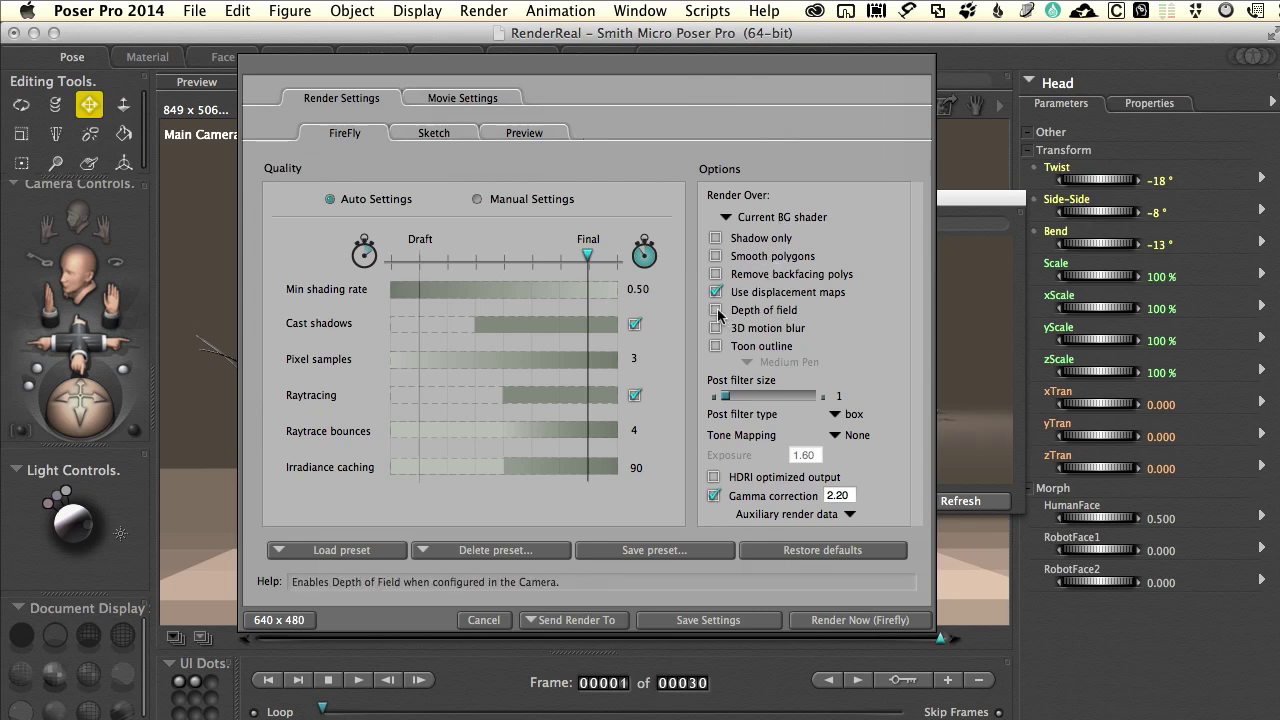
drag(587, 255, 447, 254)
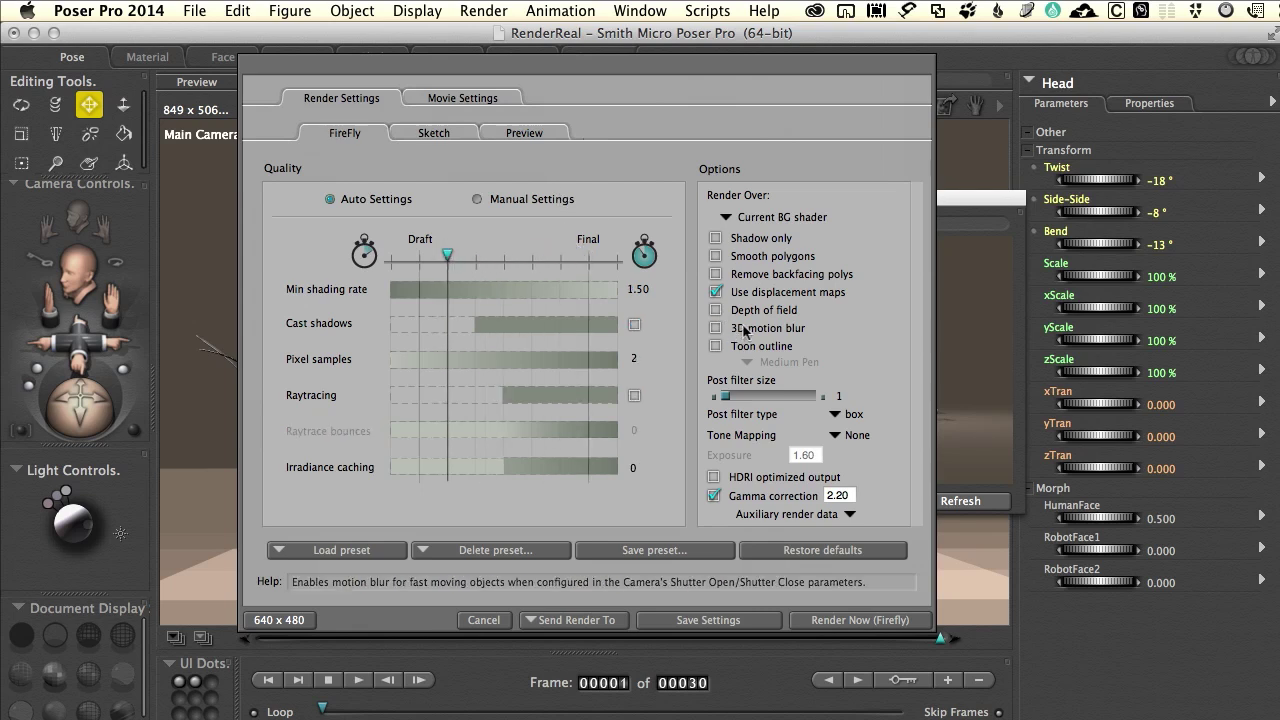
- Enable Depth of field in the FireFly options and split the preview into Four Ports
click(716, 310)
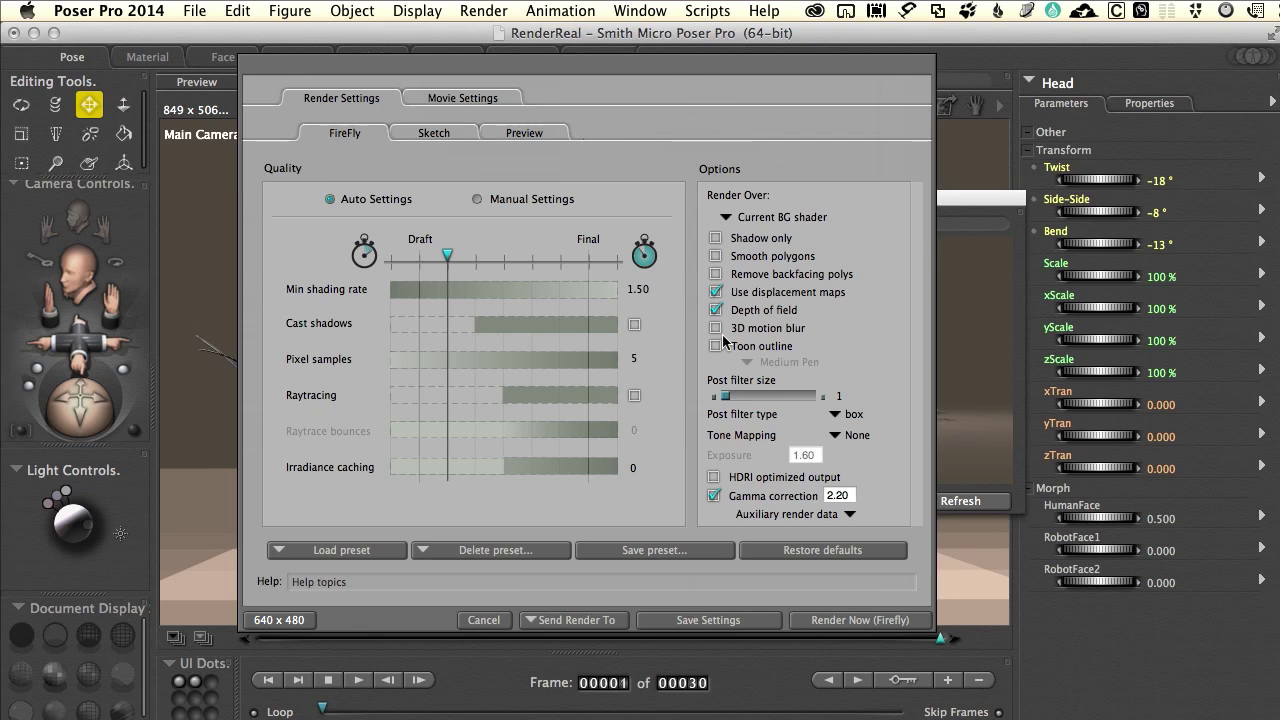
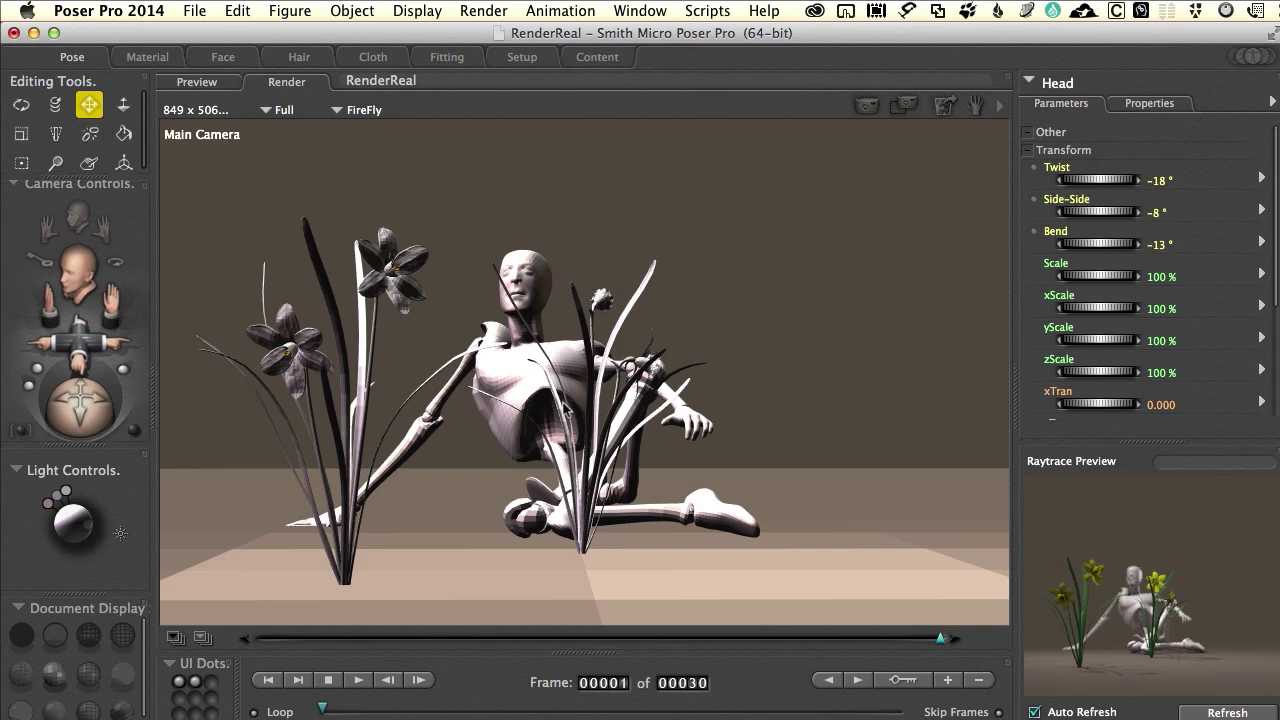
click(210, 84)
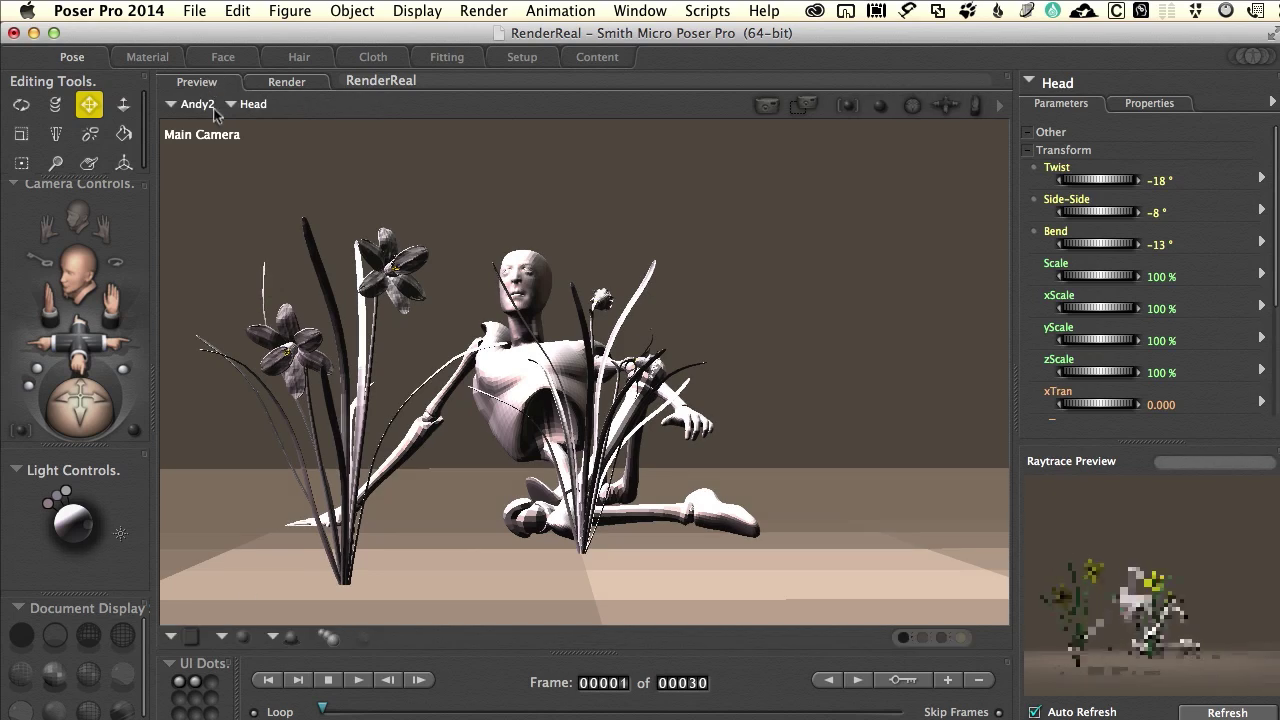
click(190, 636)
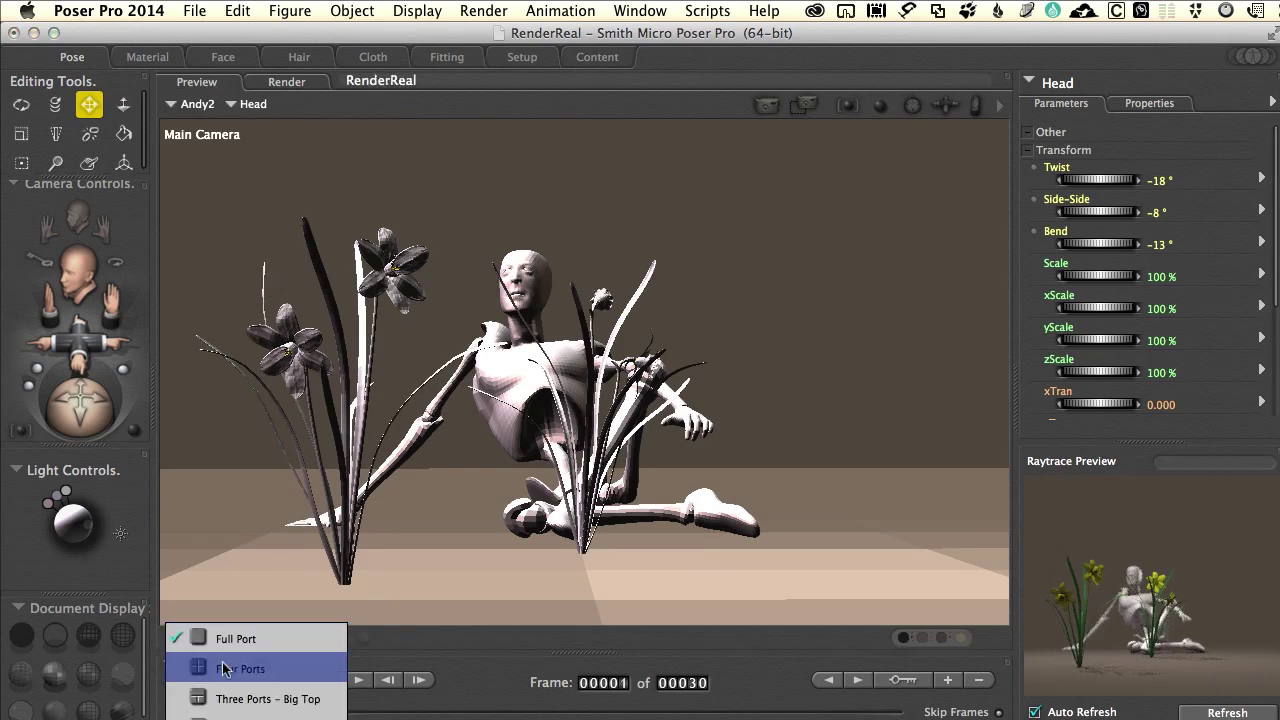
click(224, 669)
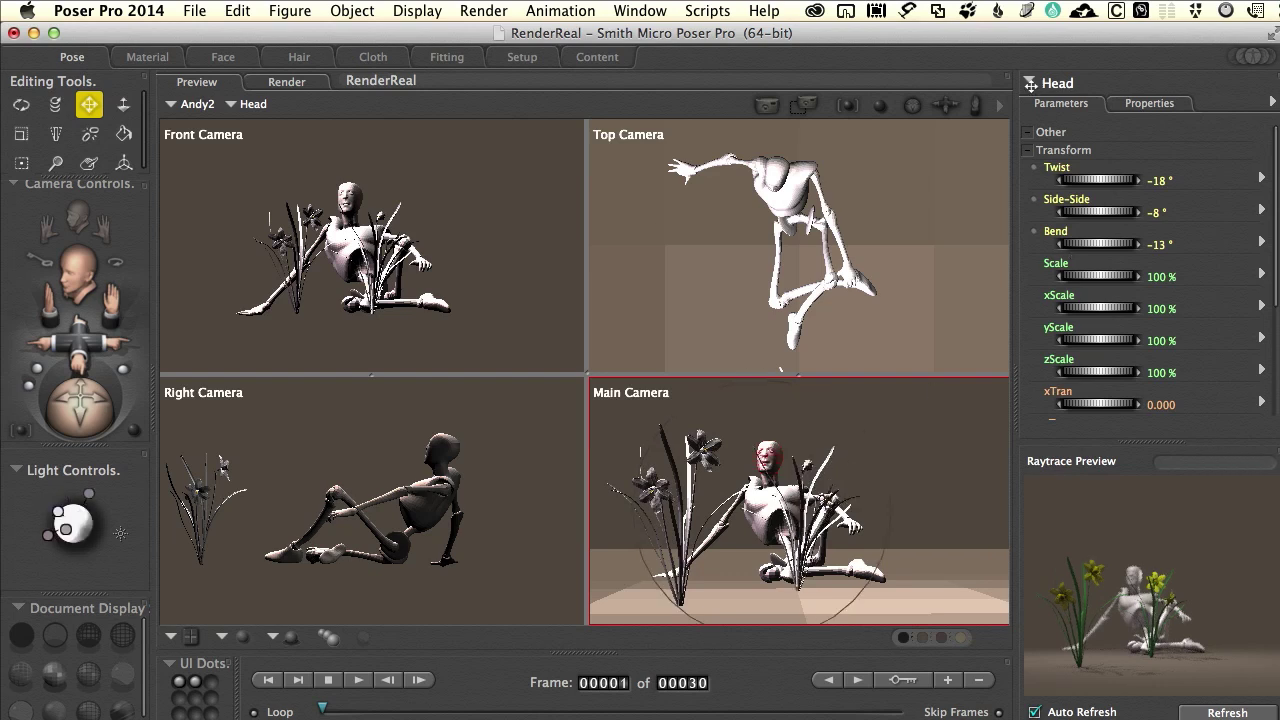
- Select the Main Camera's parameters and set its focal length to 35 mm
click(1031, 85)
mouse_move(1113, 143)
click(1196, 144)
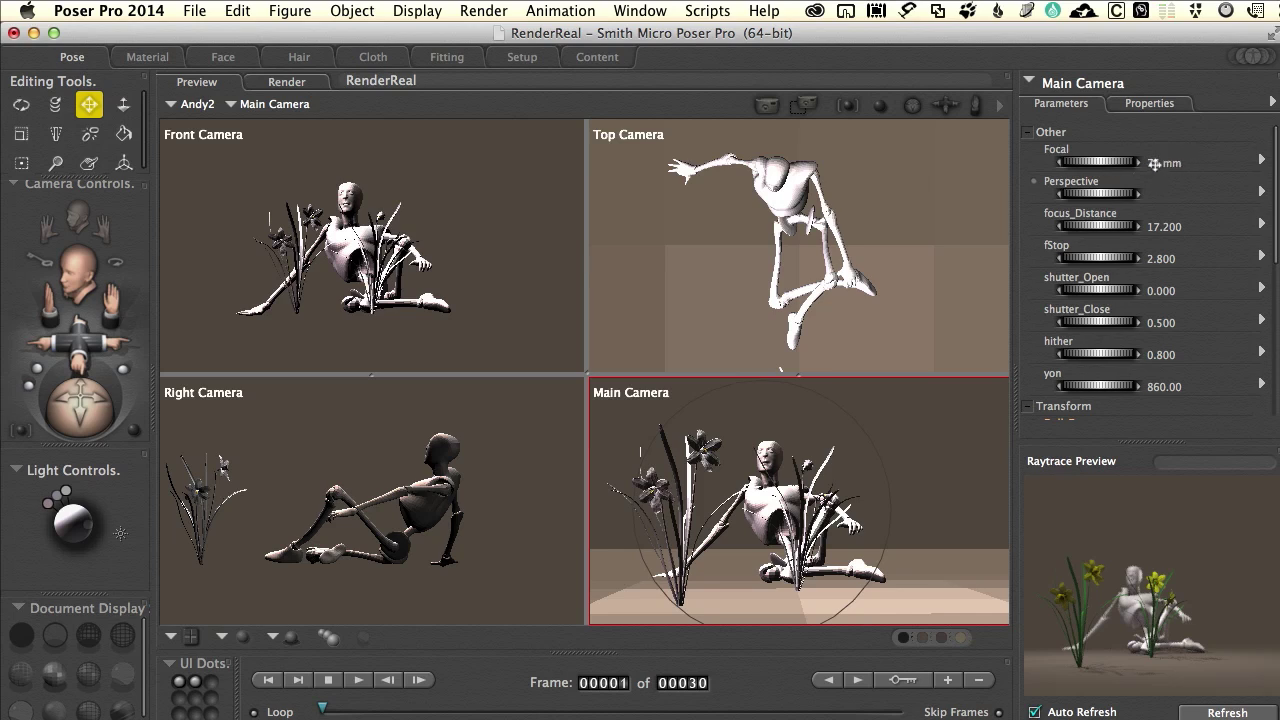
click(1155, 162)
double_click(1155, 162)
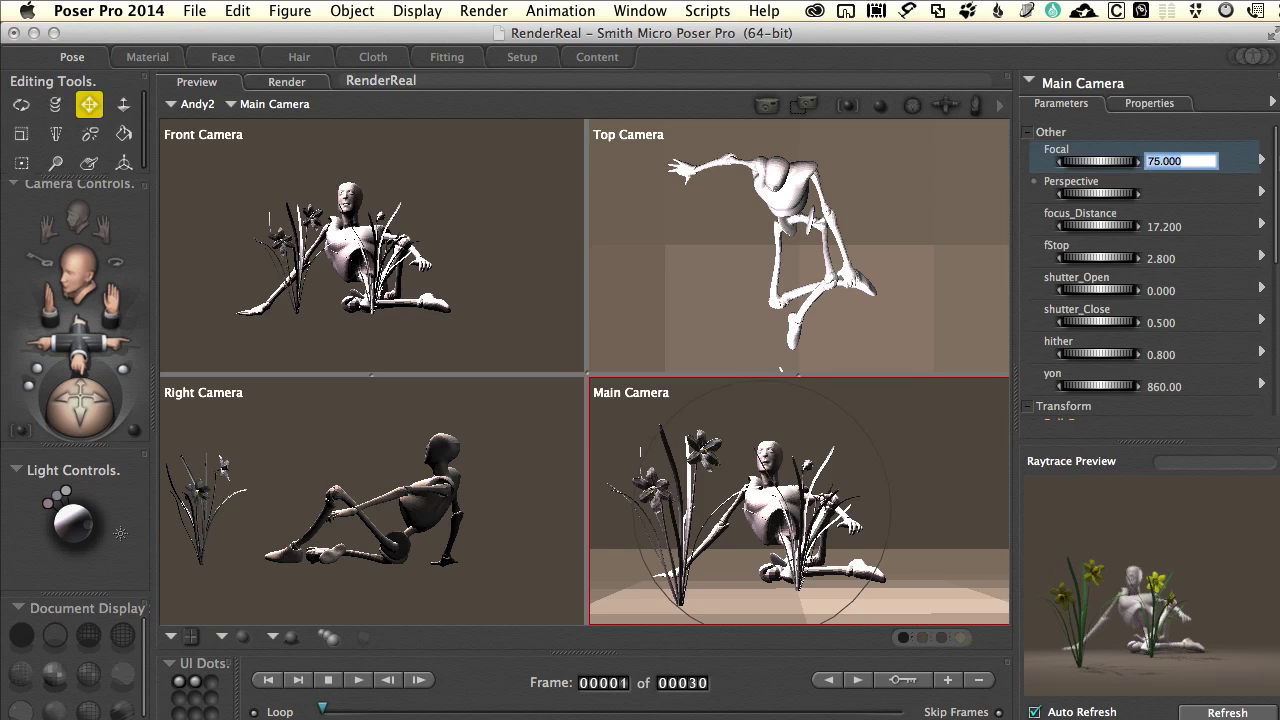
text(35)
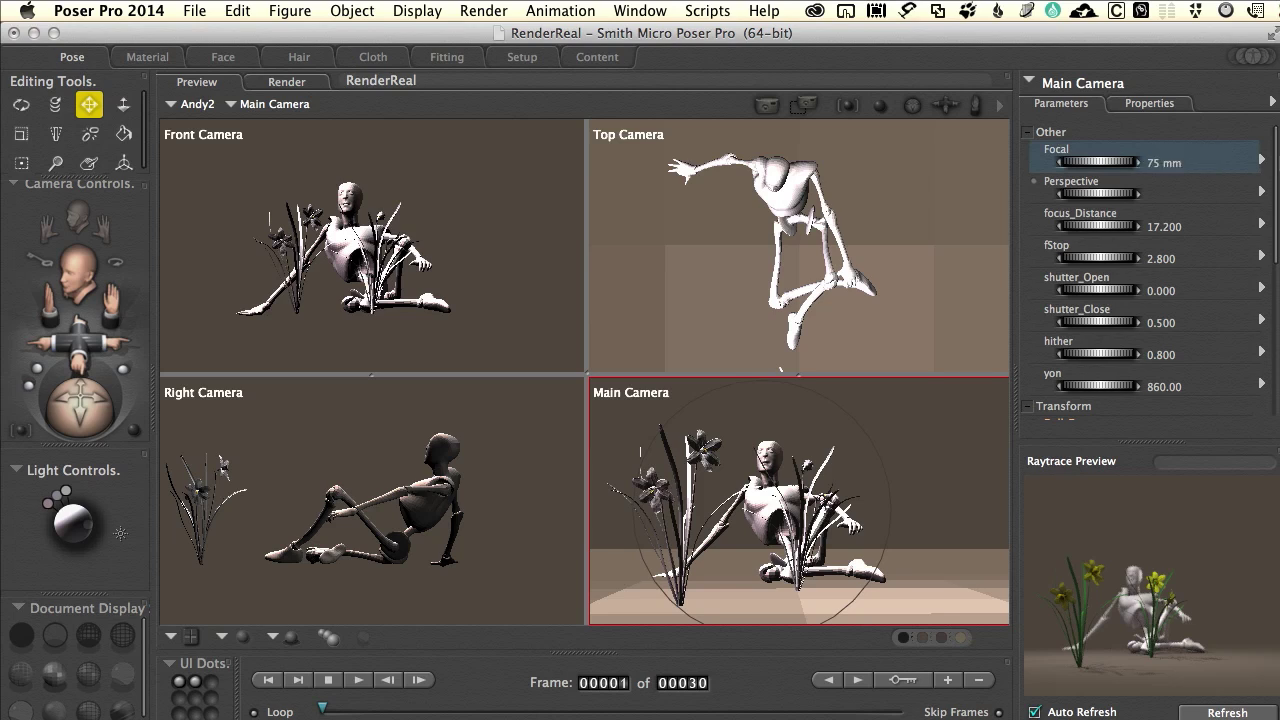
key(Return)
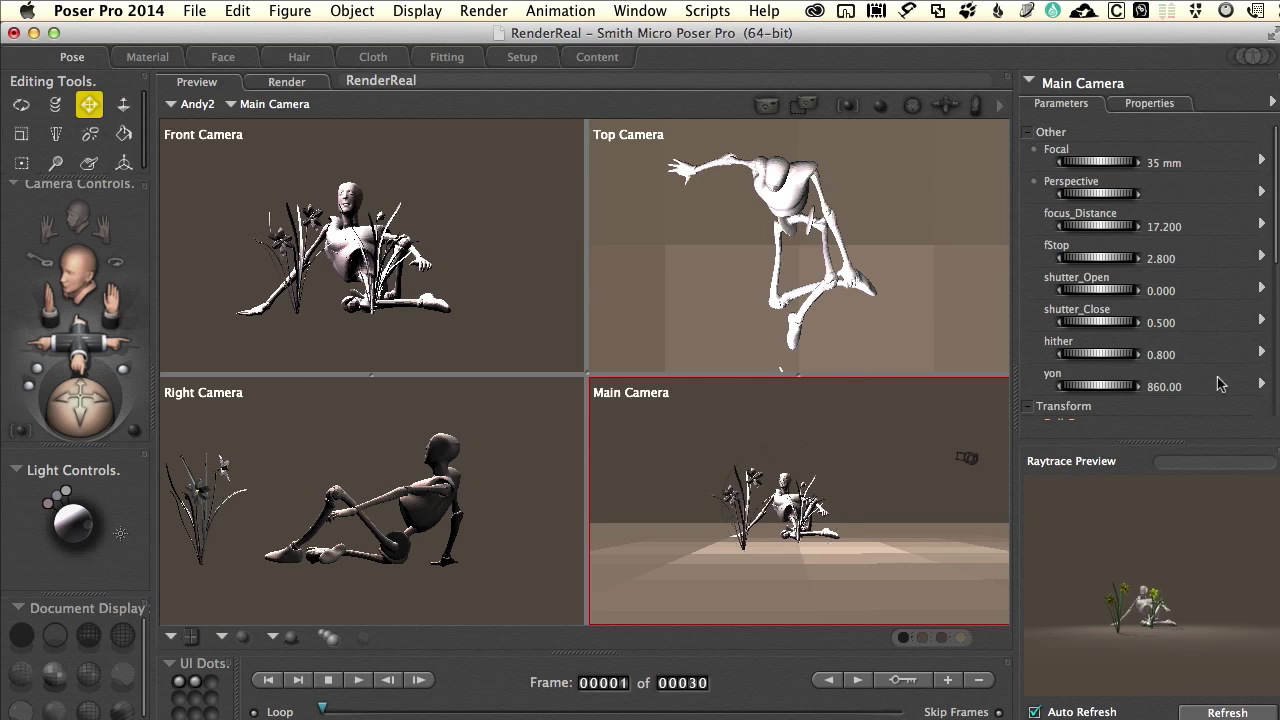
- Dolly the Main Camera closer to the figure and flowers, to a DollyZ of about 4.988
scroll(1217, 377, down, 8)
scroll(1217, 376, down, 4)
scroll(1217, 376, up, 7)
scroll(1218, 383, up, 2)
mouse_move(1101, 300)
mouse_down()
mouse_move(911, 292)
mouse_move(1112, 296)
mouse_move(1084, 291)
mouse_up()
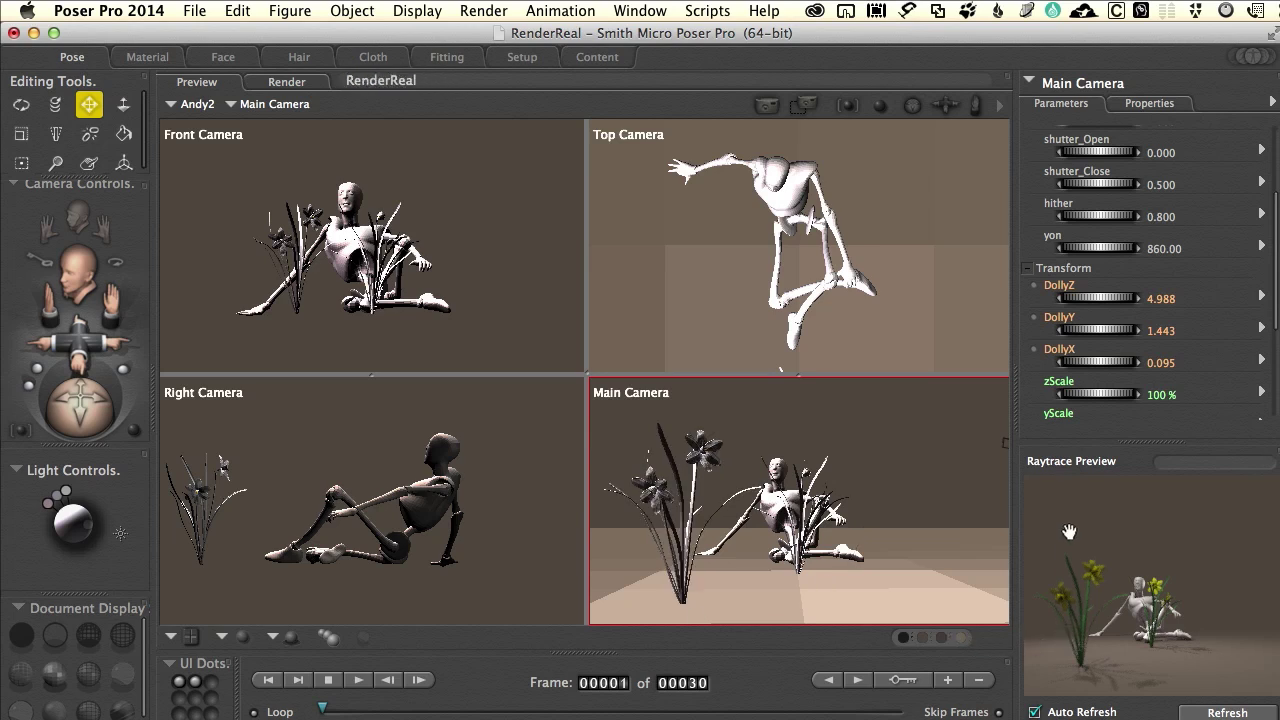
- Adjust the Main Camera's focus distance to about 15.824 so the focus plane sits at the figure
scroll(1240, 312, down, 1)
scroll(1240, 312, down, 3)
scroll(1240, 312, up, 6)
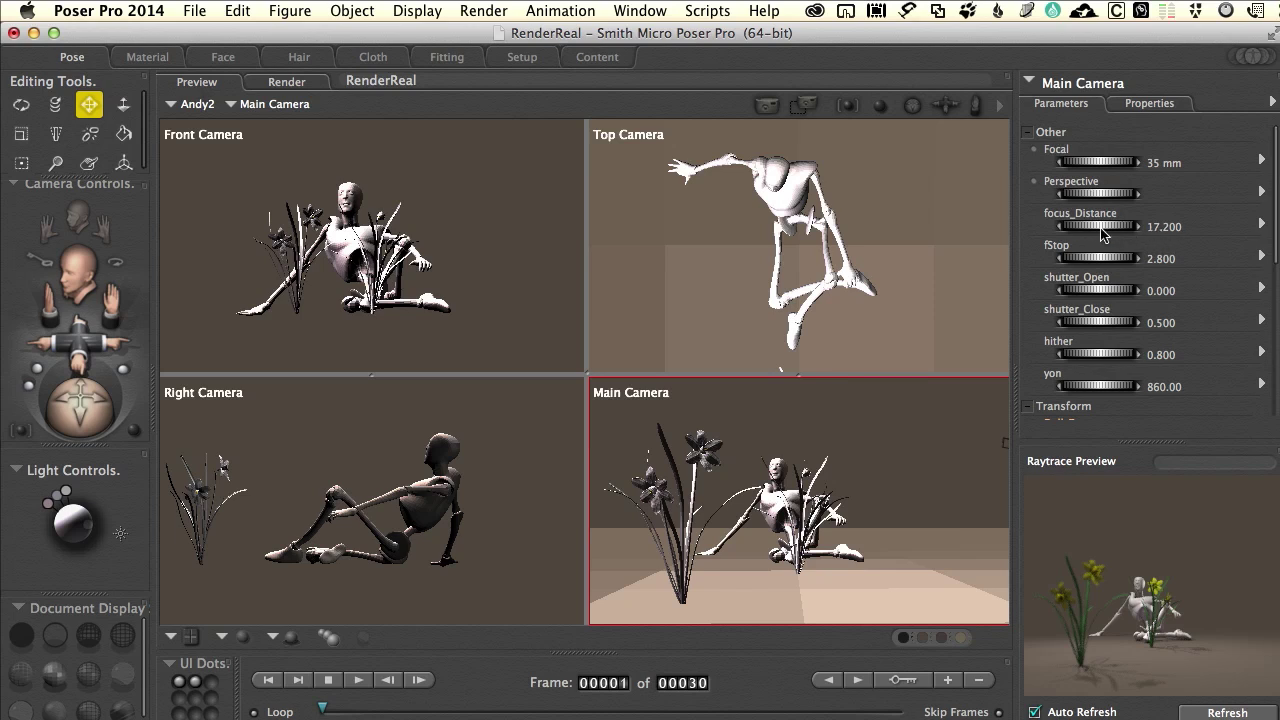
drag(1091, 222, 1125, 220)
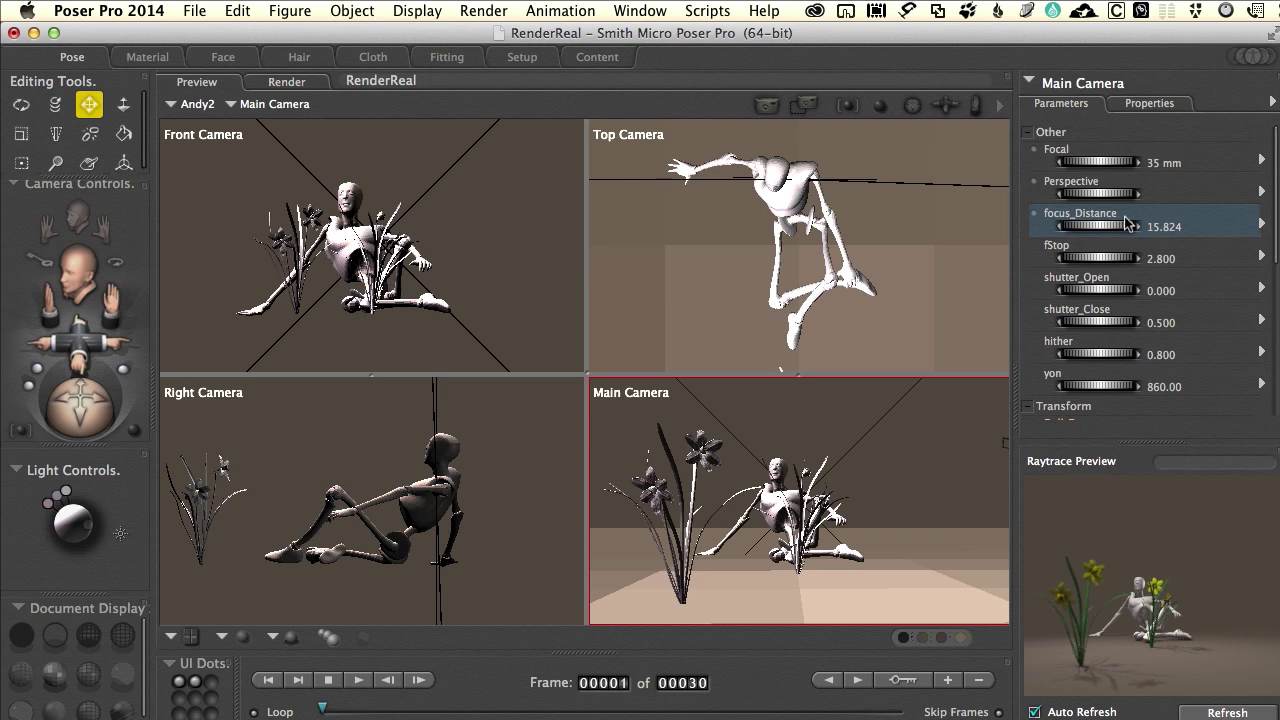
drag(1128, 222, 1130, 224)
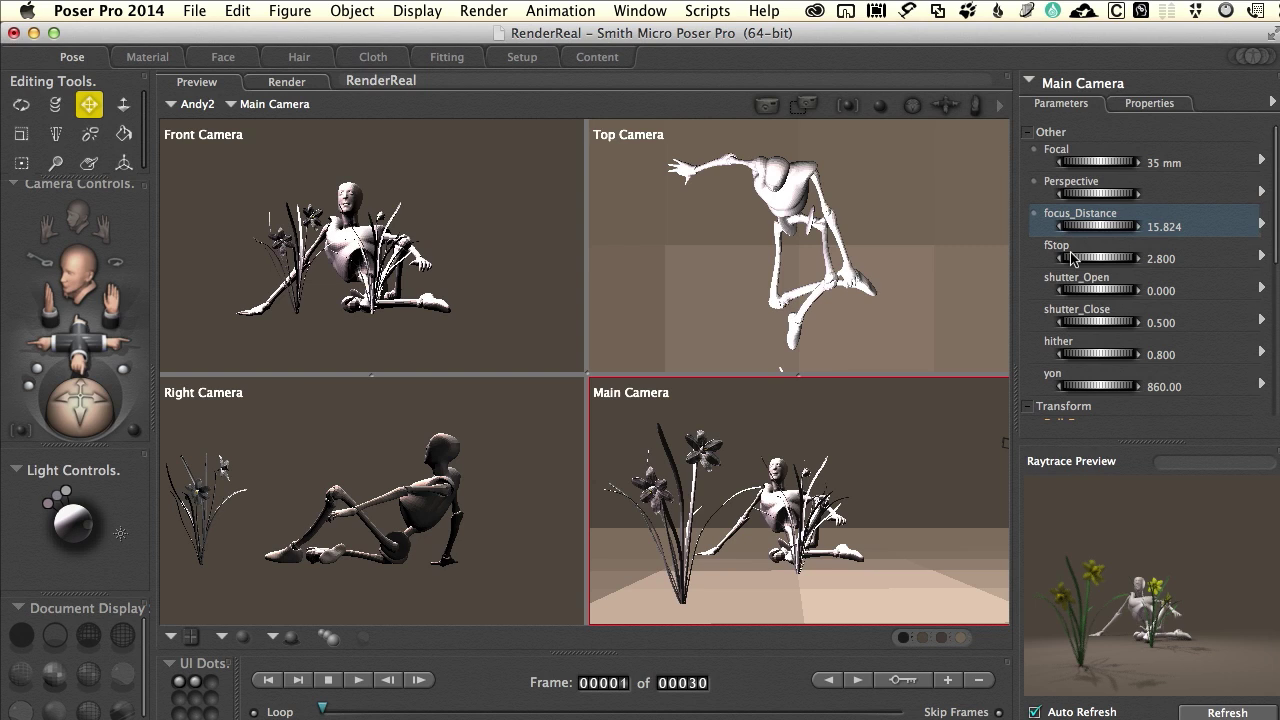
- Set the Main Camera's fStop to 1 and render the scene
click(1158, 259)
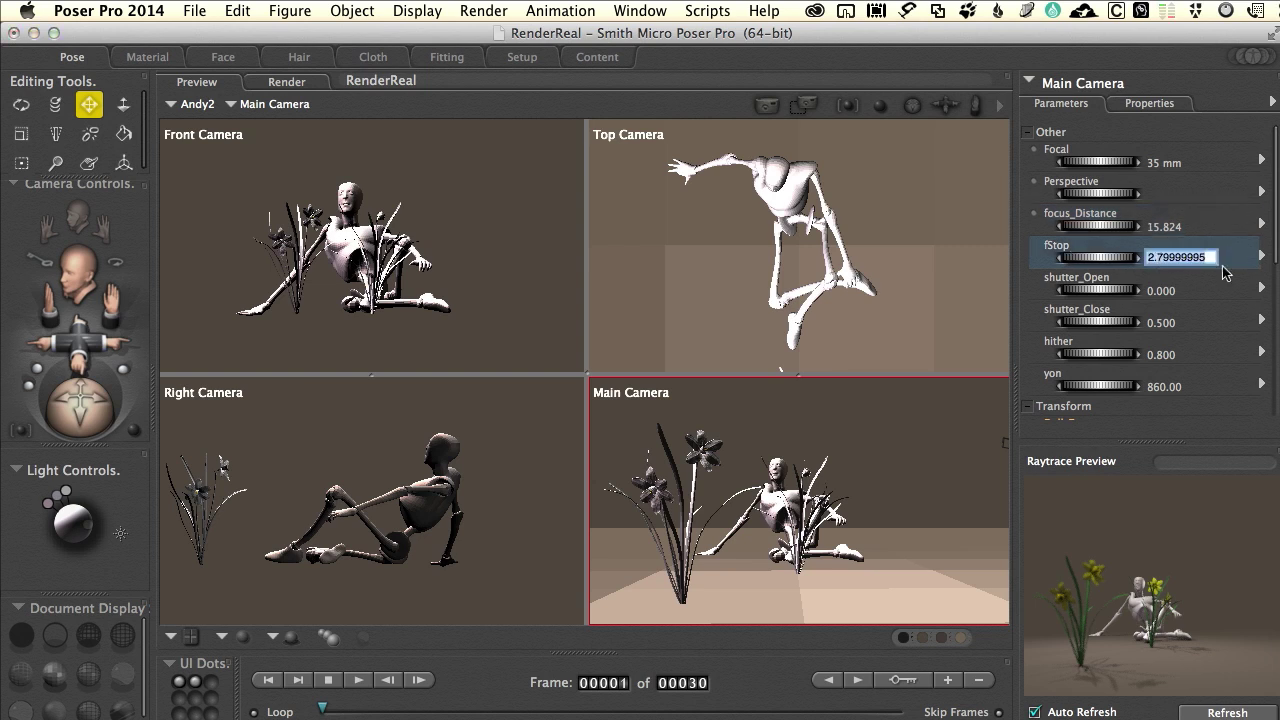
text(1)
key(Return)
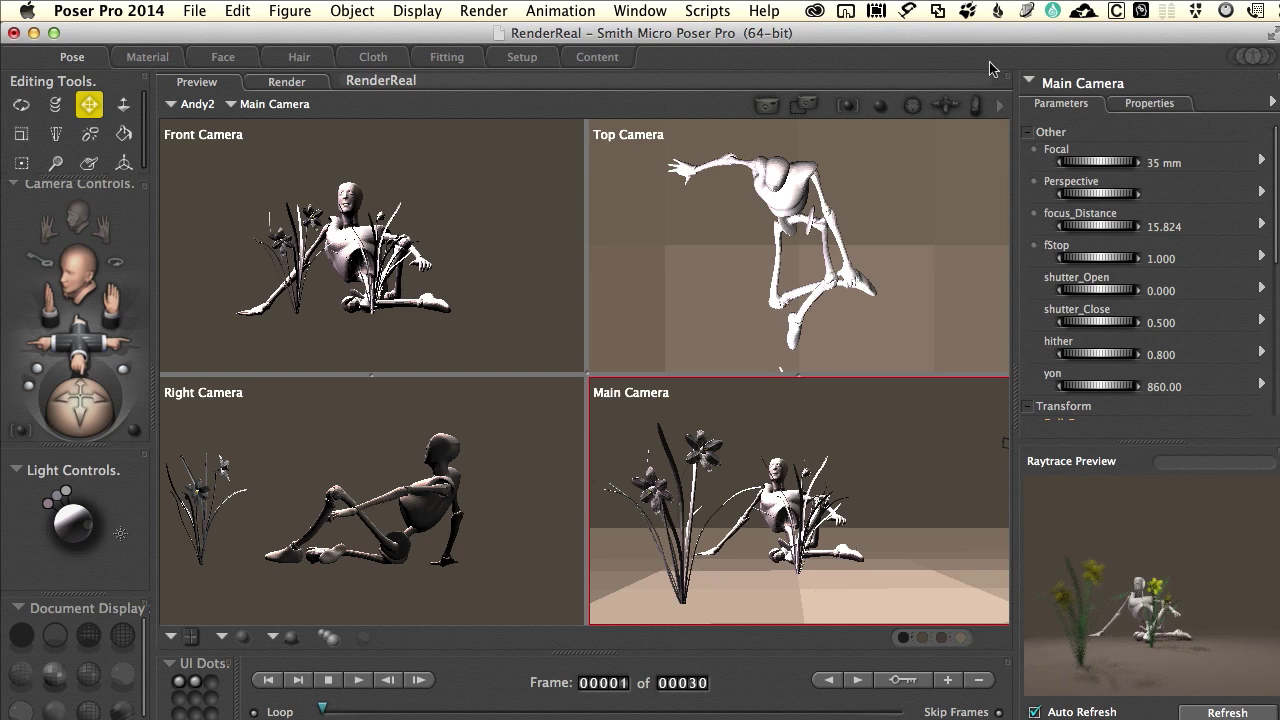
click(483, 10)
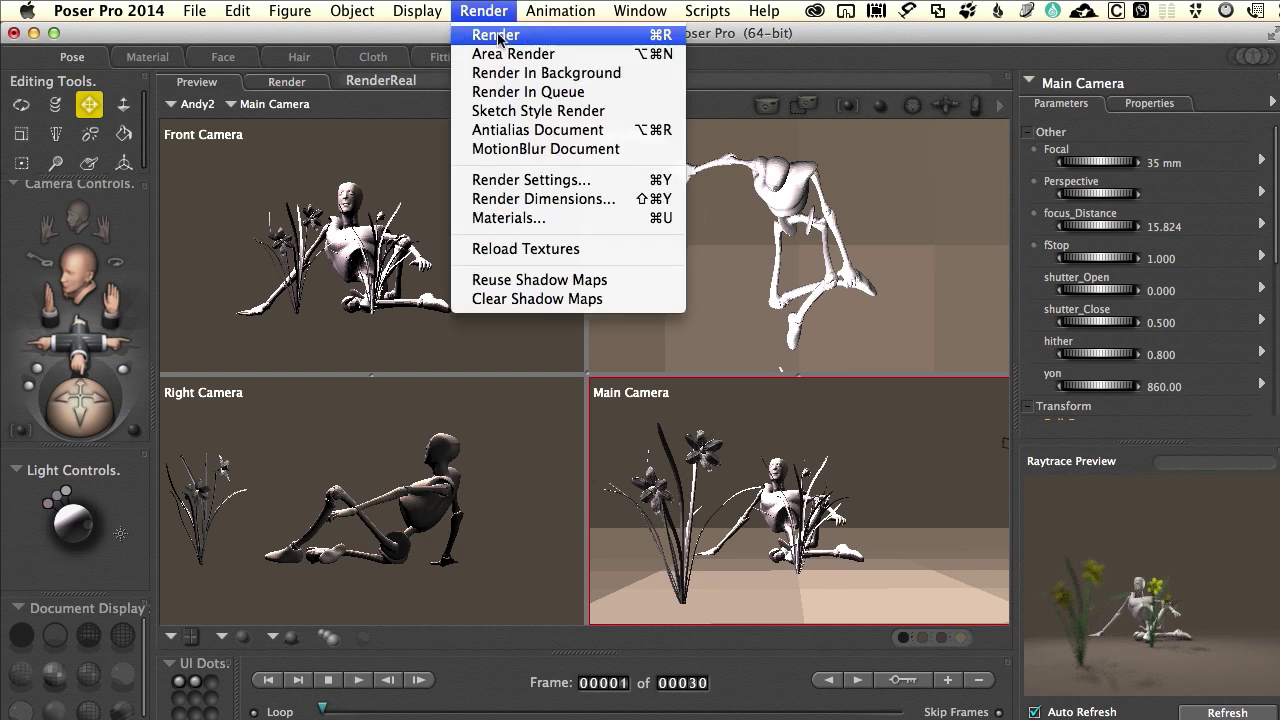
click(497, 37)
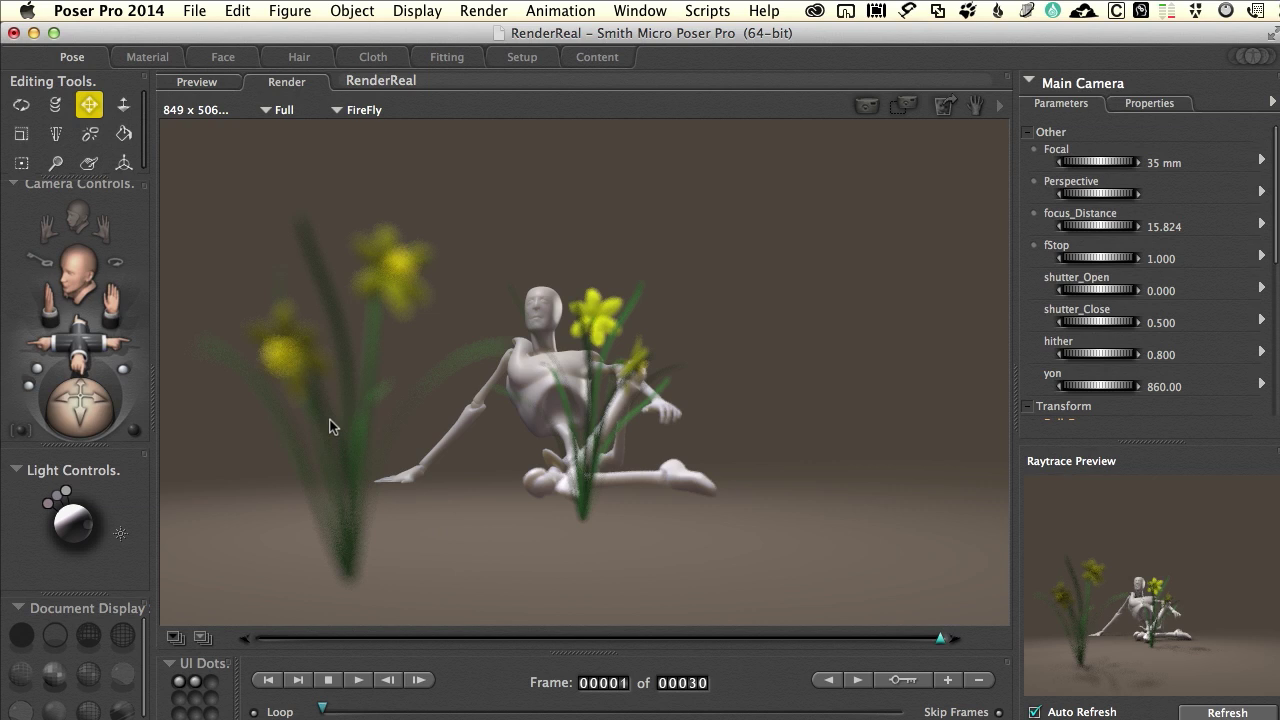
- Raise the FireFly post filter size to 4 and render the scene again
click(481, 13)
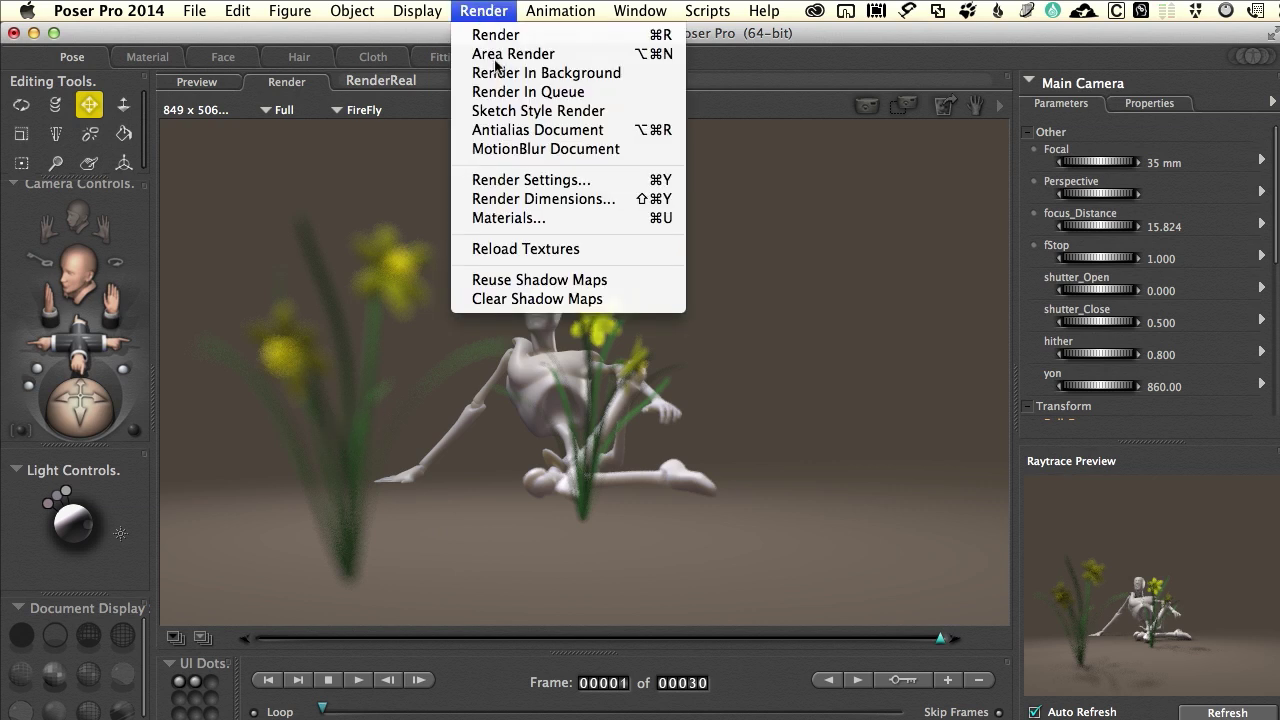
click(529, 183)
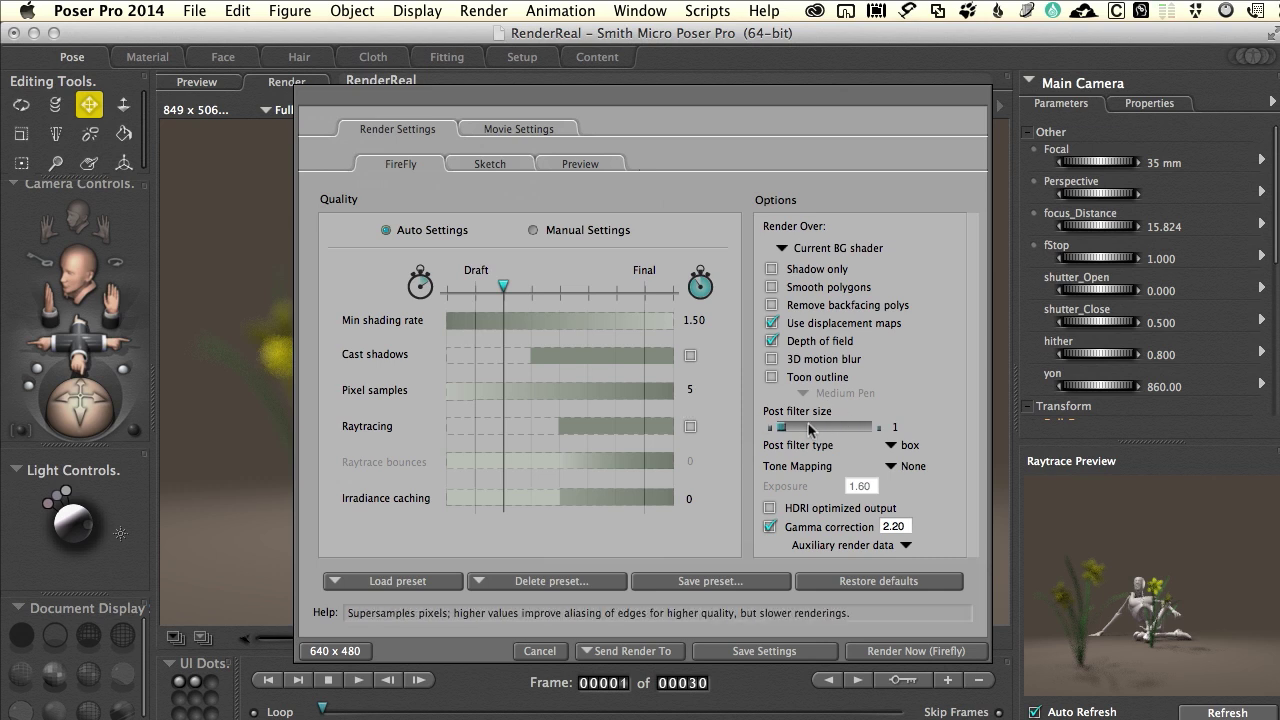
drag(786, 432, 856, 430)
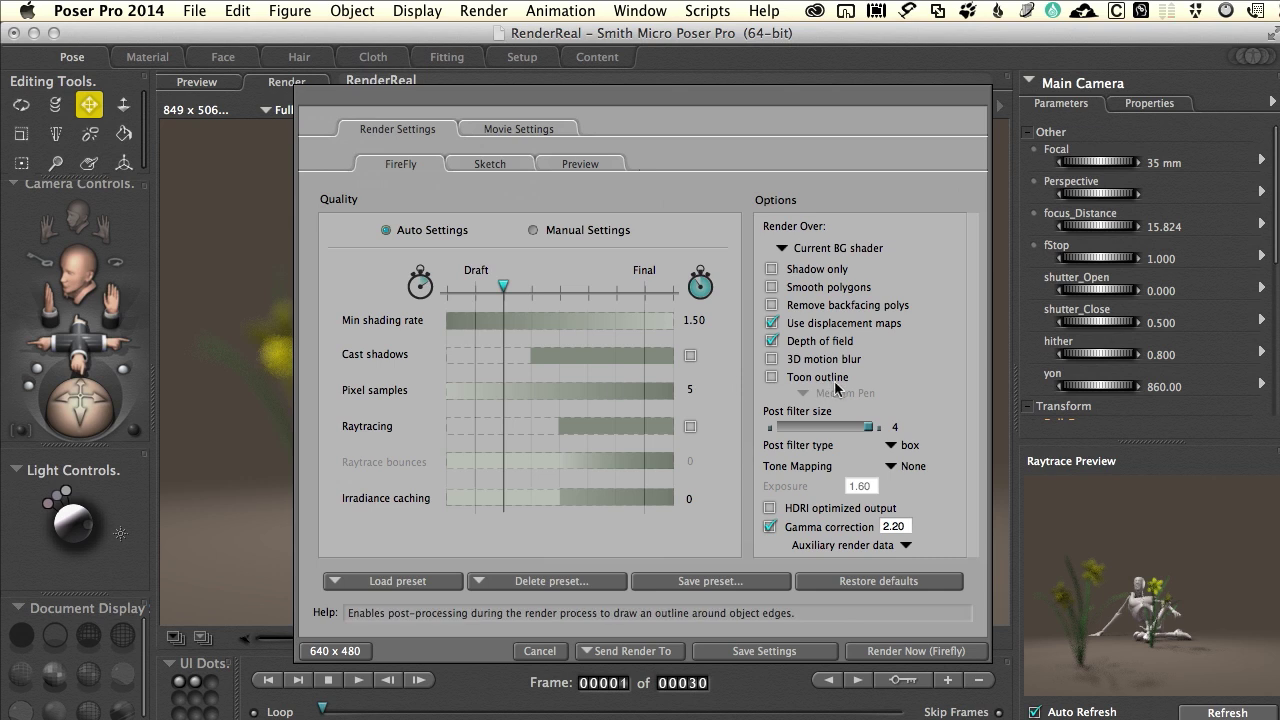
click(912, 651)
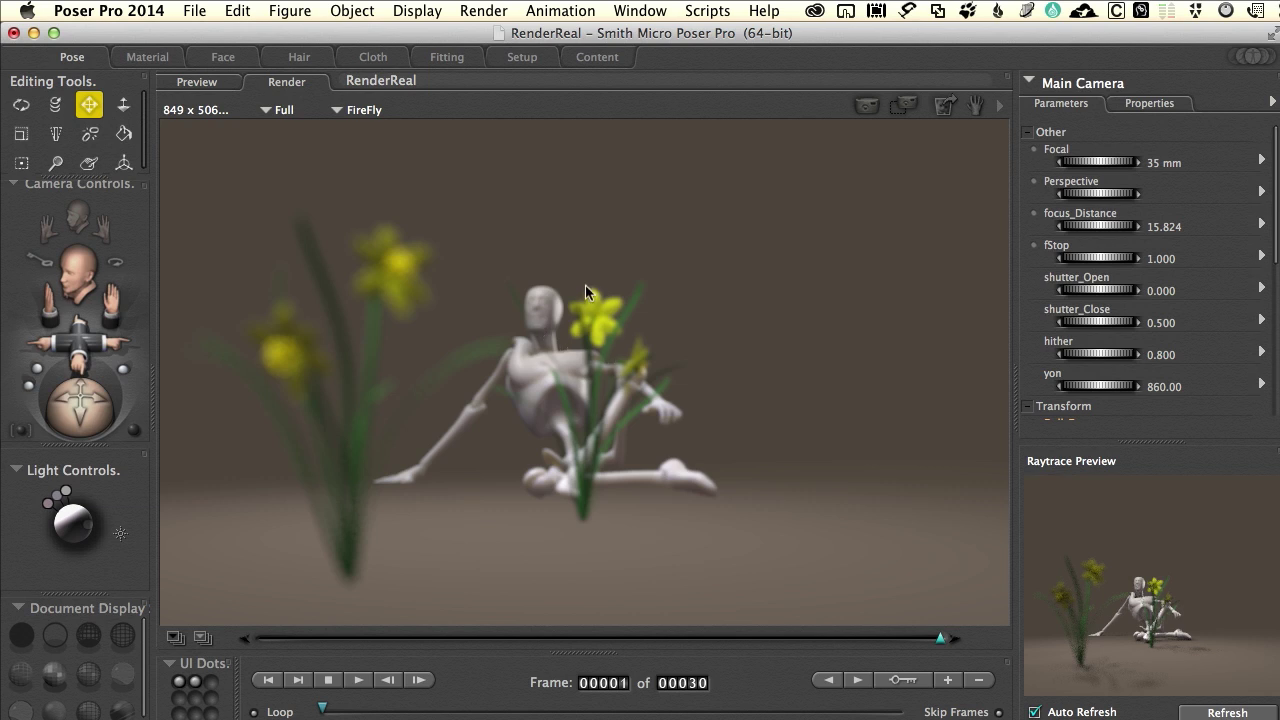
- Return to the preview and fine-tune the Main Camera's focus distance to about 15.652
click(197, 83)
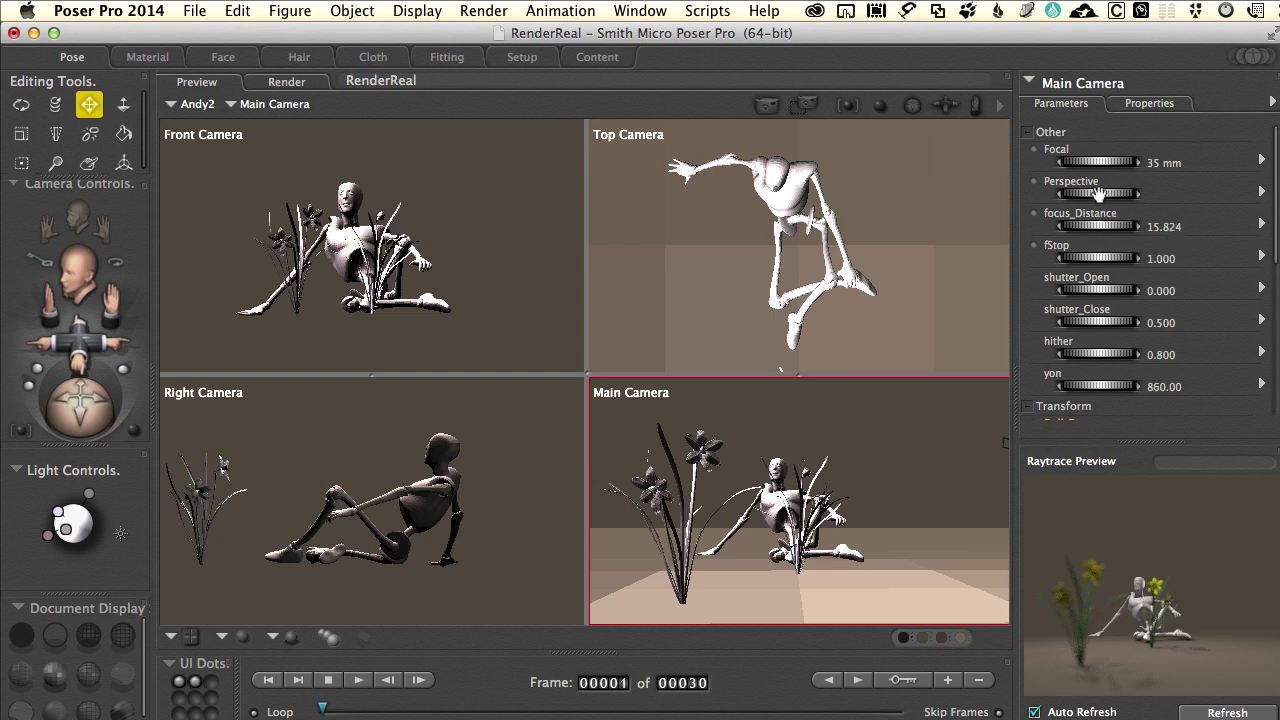
click(1093, 227)
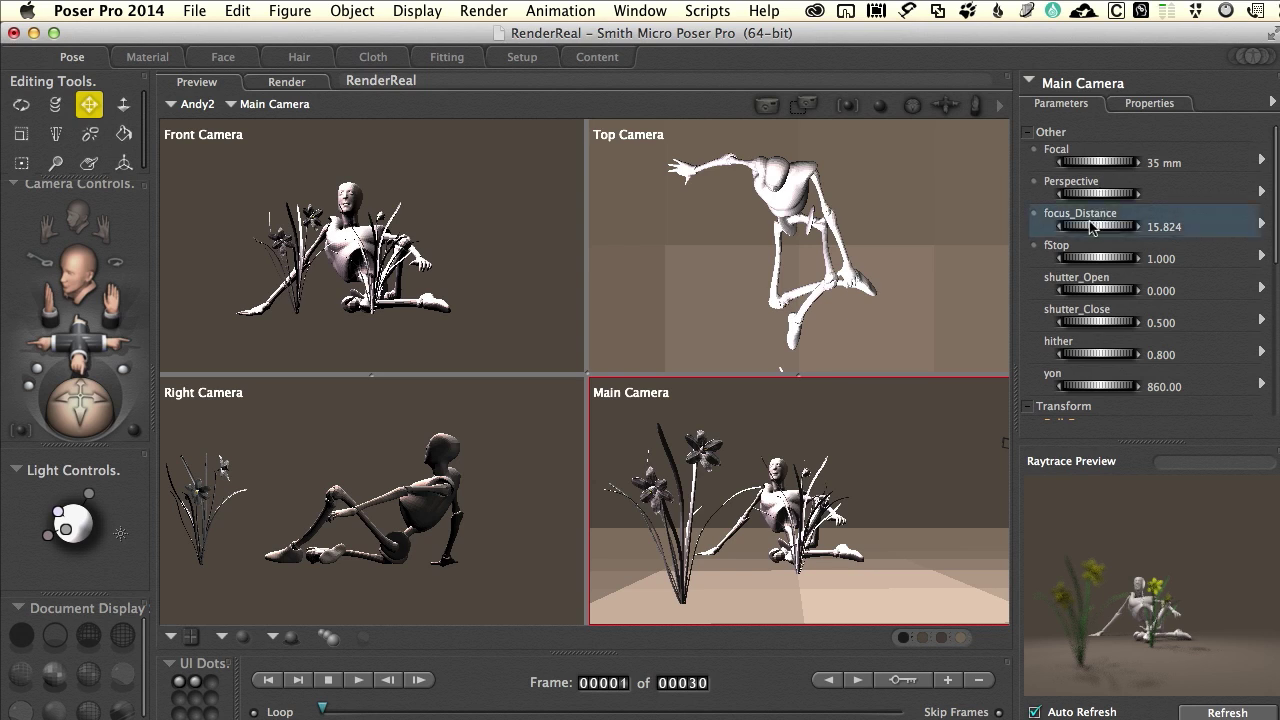
drag(1090, 223, 1091, 224)
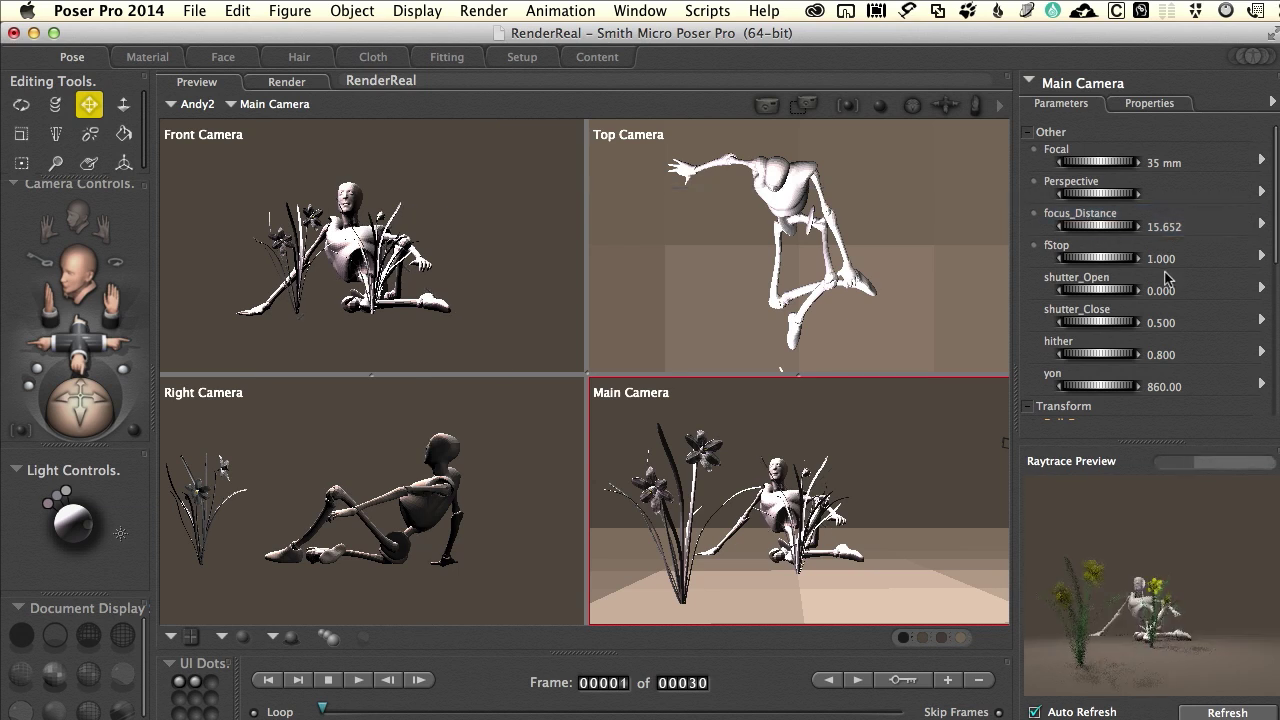
- Set the Main Camera's fStop to 5 and rerender the scene
click(1158, 259)
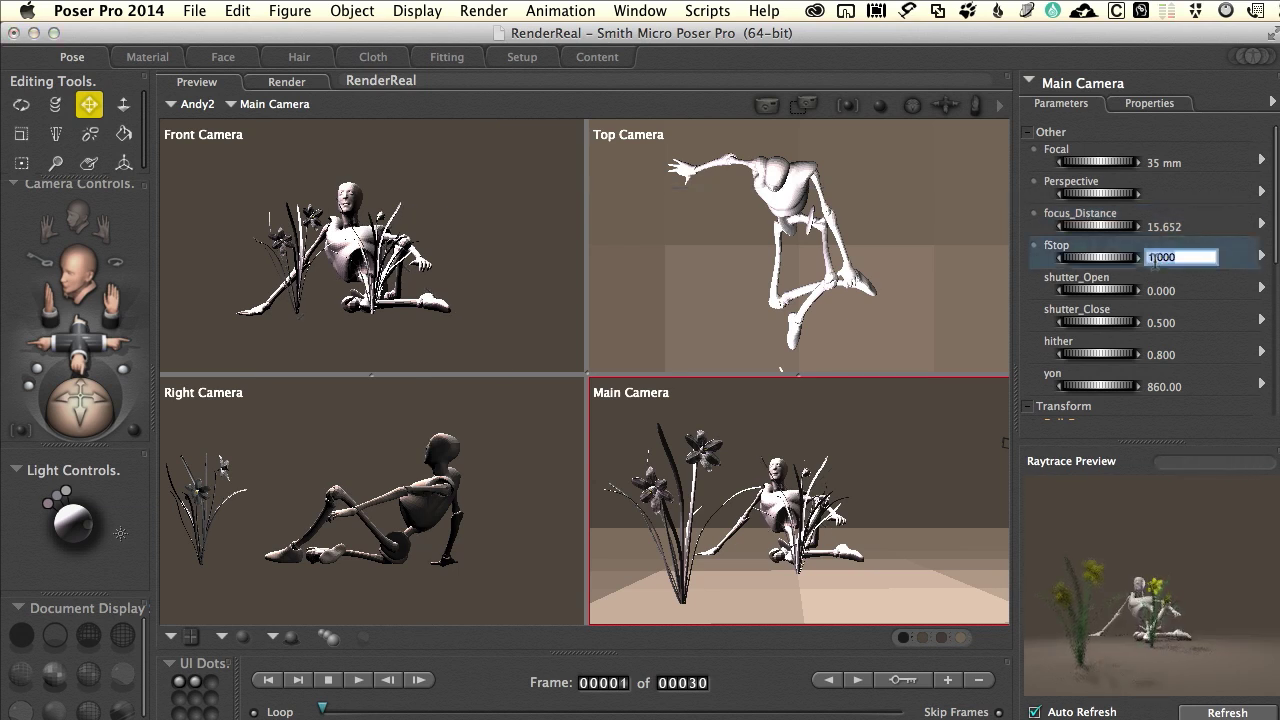
text(5)
key(Return)
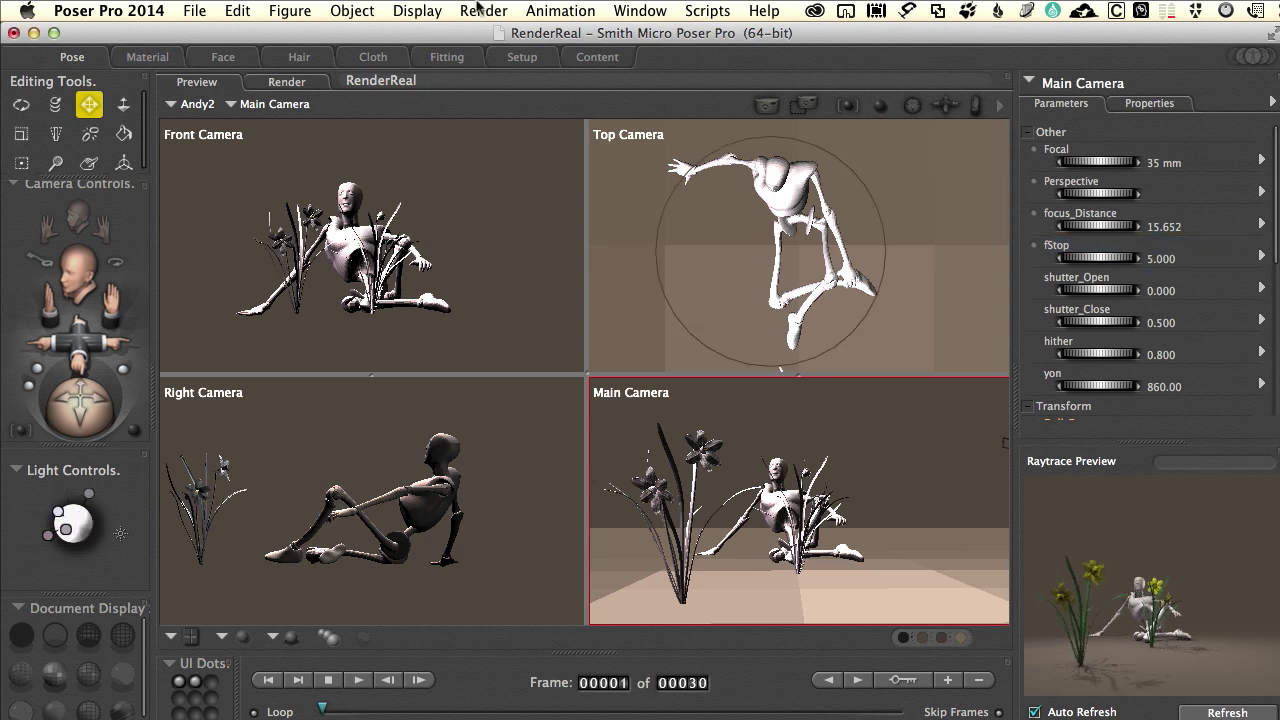
key(super+r)
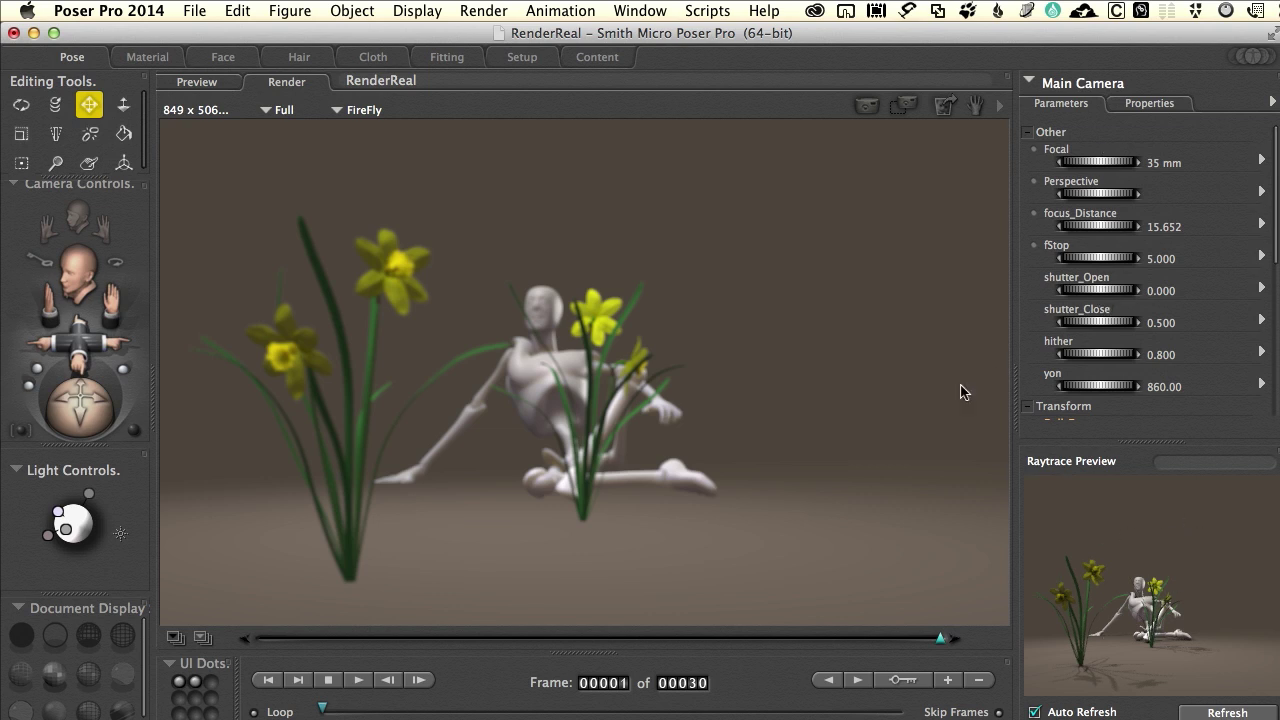
- Raise the automatic FireFly quality to the Final level and render the scene with it
click(487, 11)
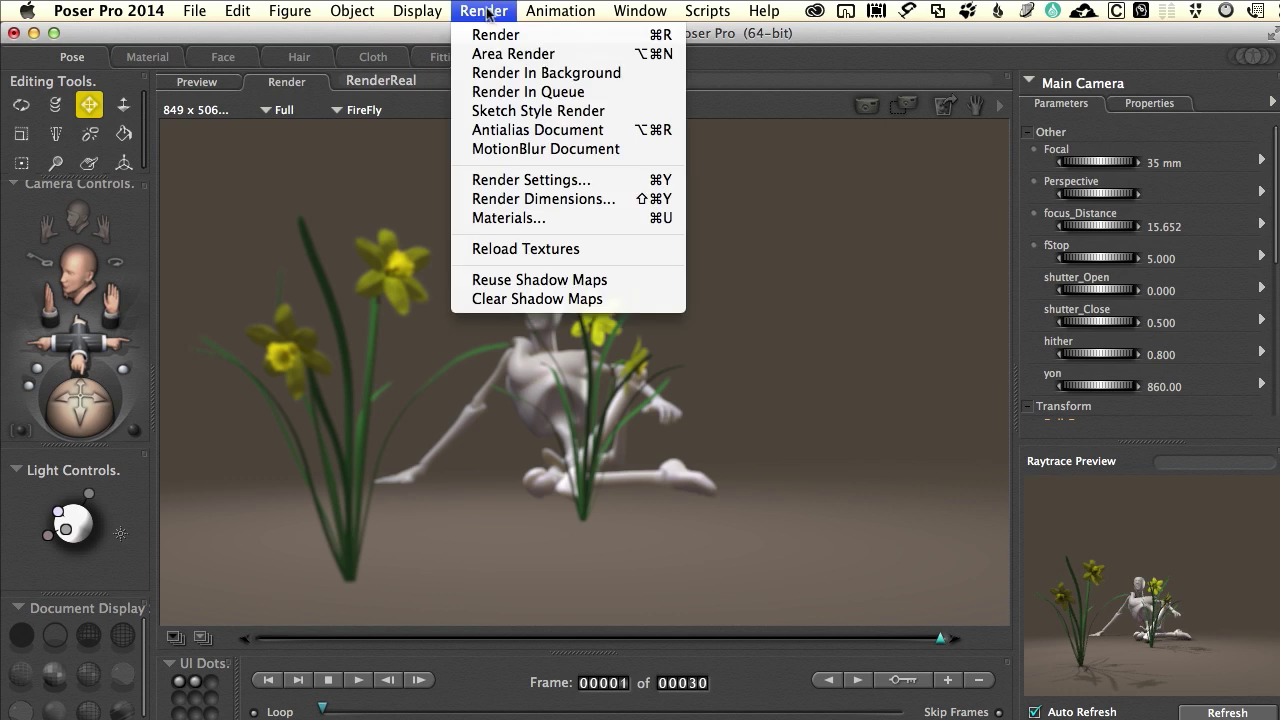
click(509, 180)
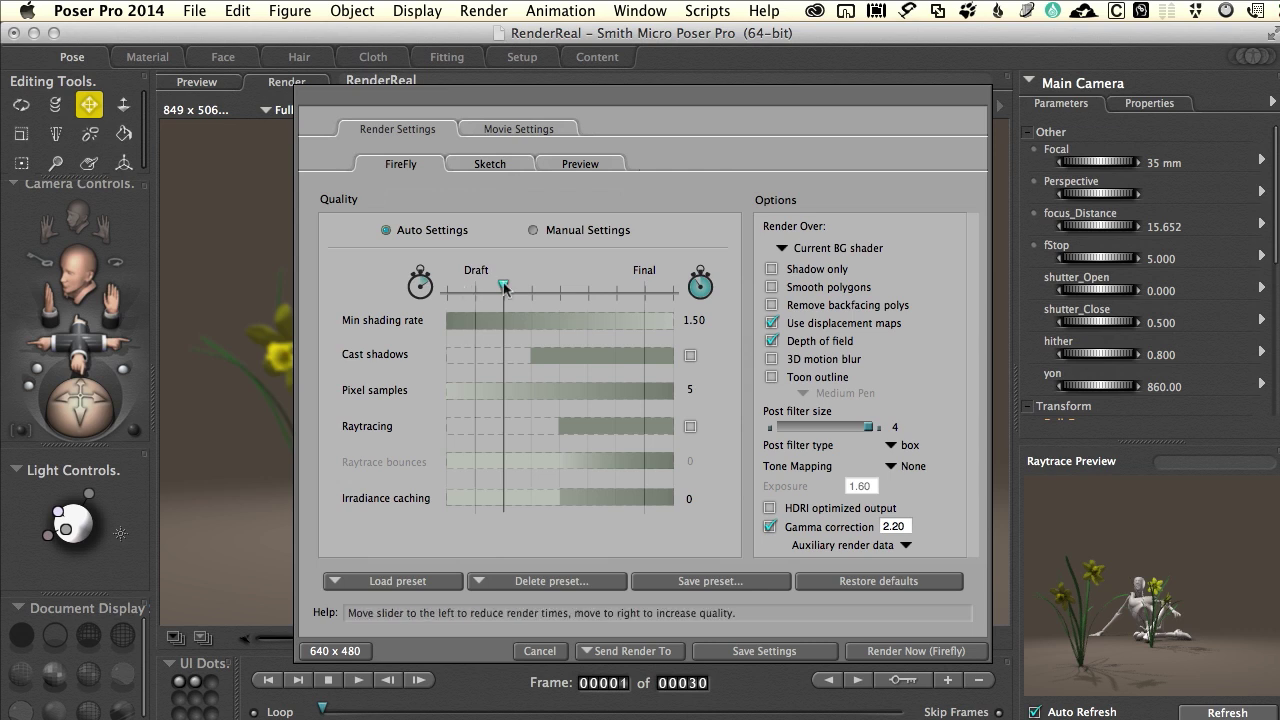
drag(504, 286, 646, 291)
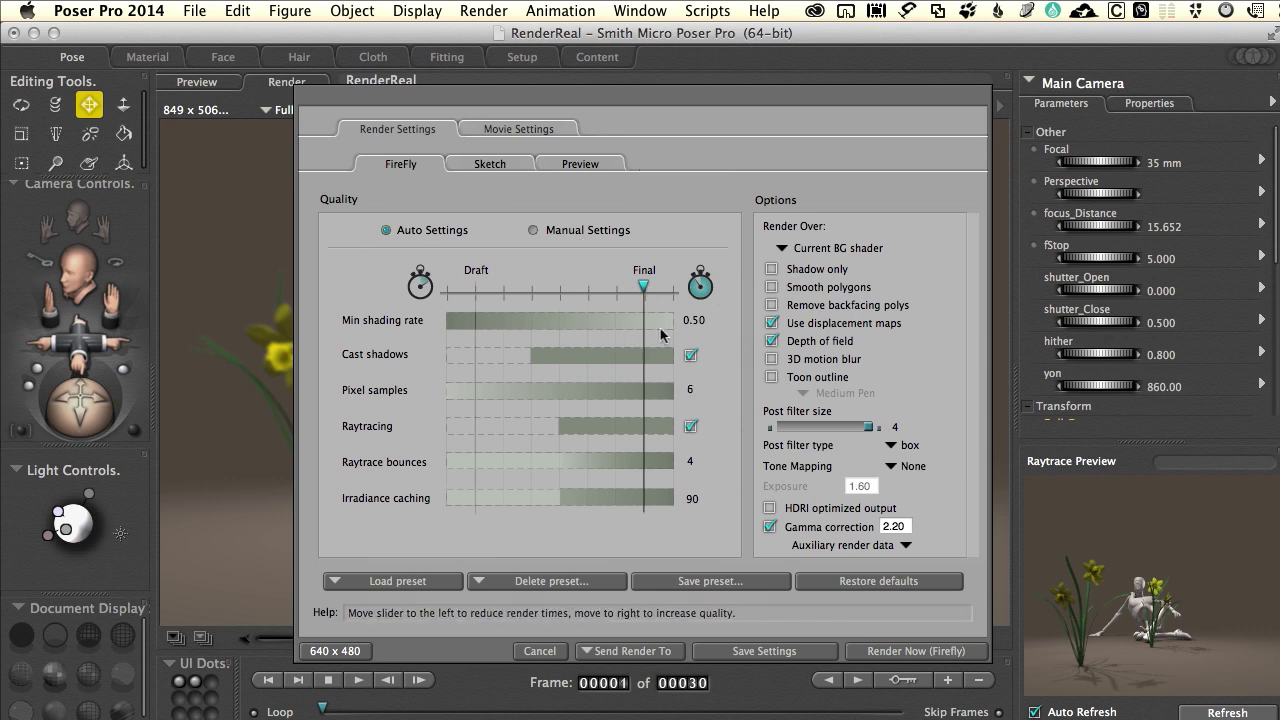
click(872, 652)
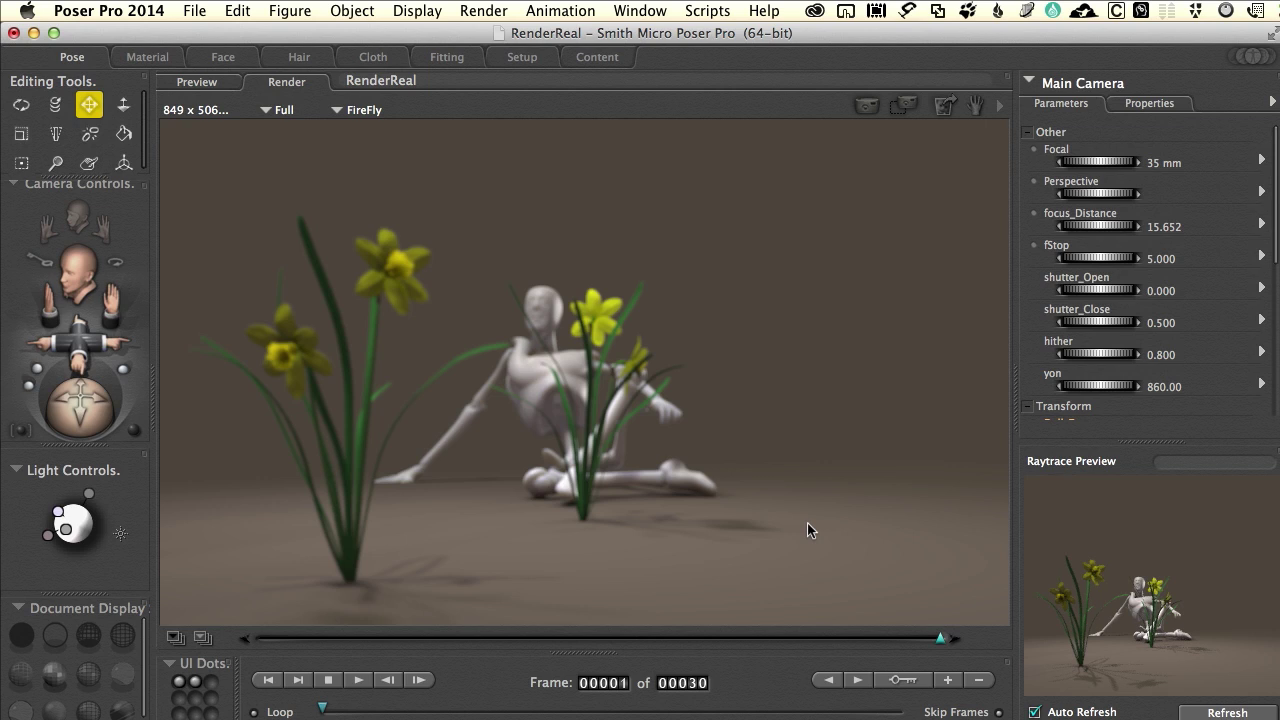
- Reopen the render settings, check the post filter types while keeping box, and switch FireFly quality to Manual Settings
click(483, 11)
click(512, 180)
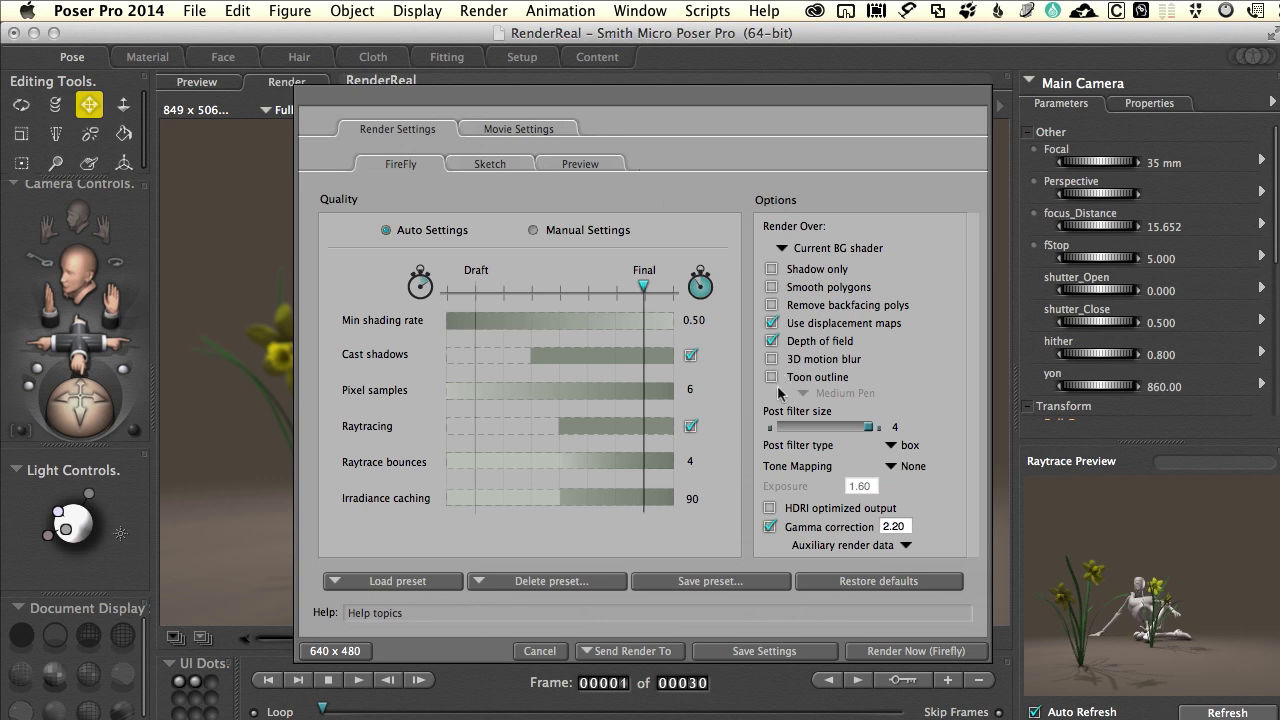
click(890, 449)
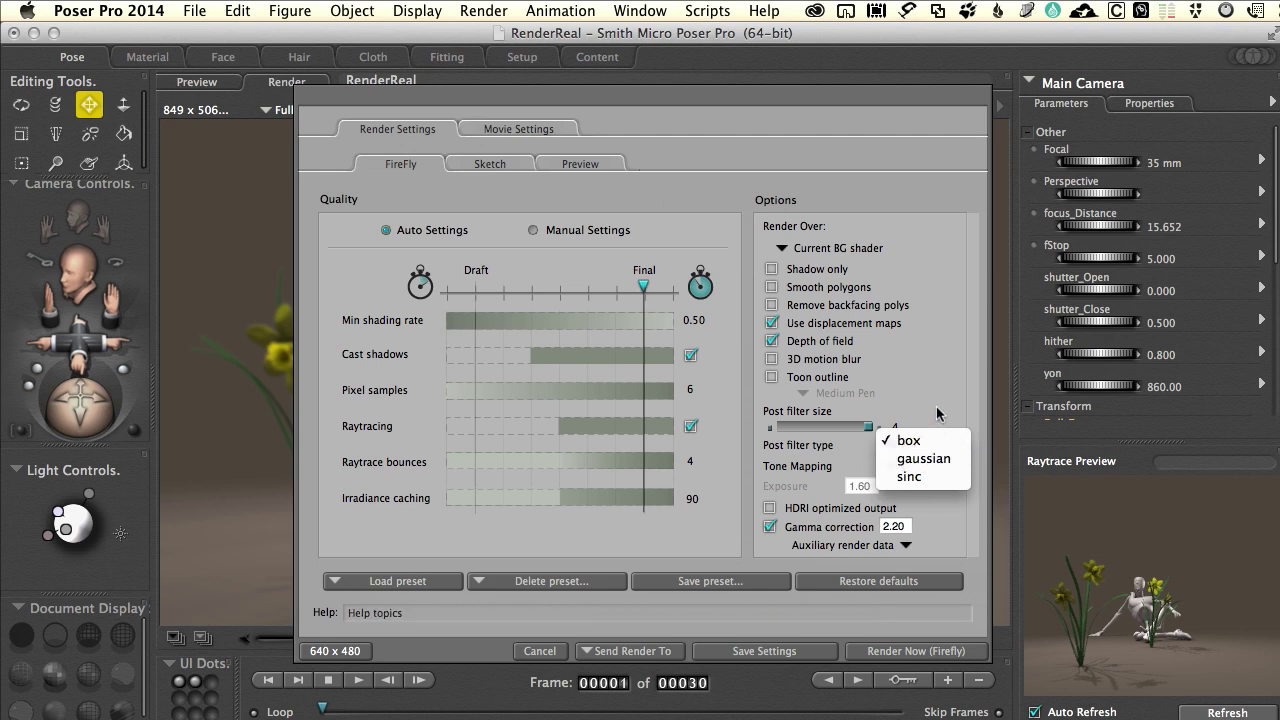
click(937, 412)
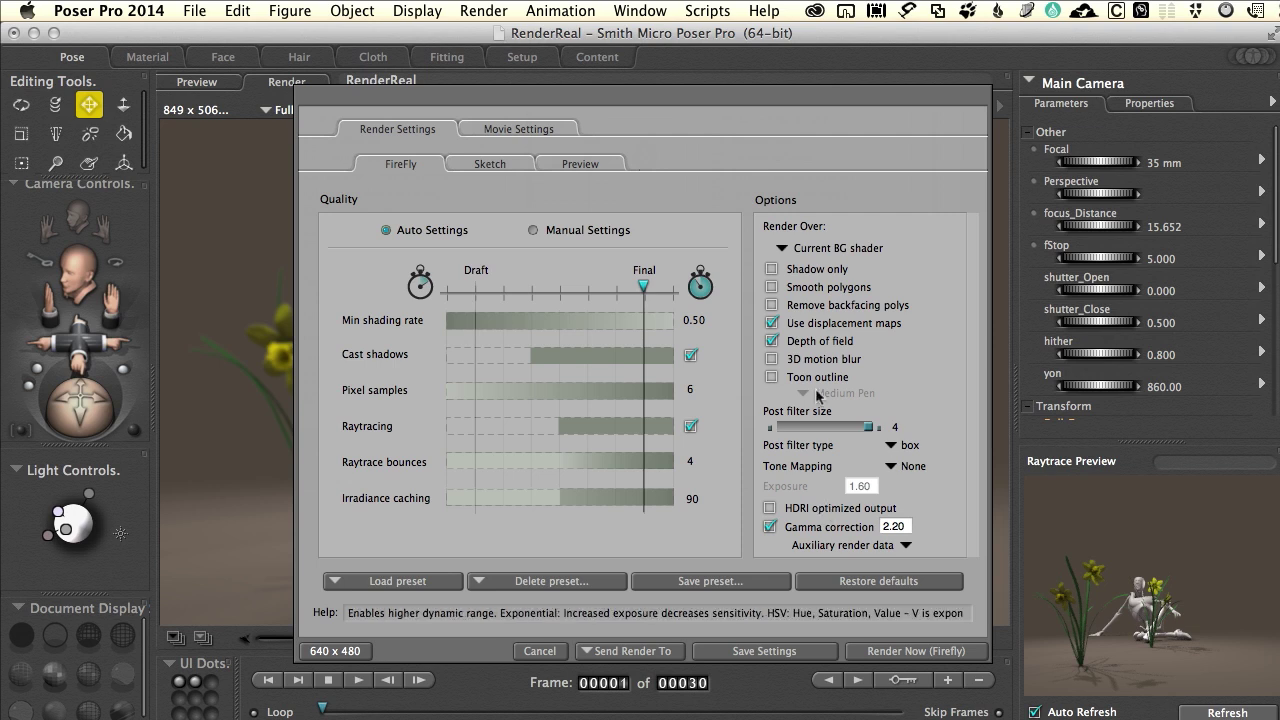
click(534, 231)
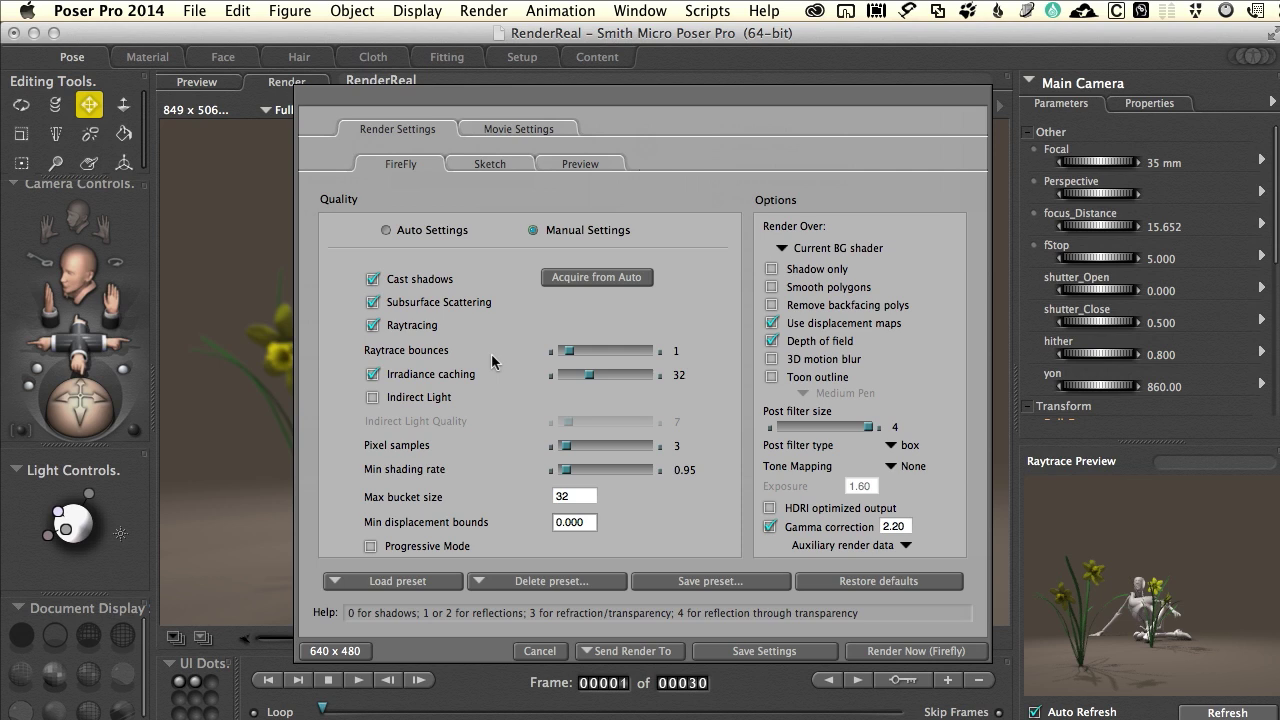
- Set raytrace bounces to 4 and pixel samples to 11 in the manual FireFly settings and render the scene
drag(459, 95, 889, 121)
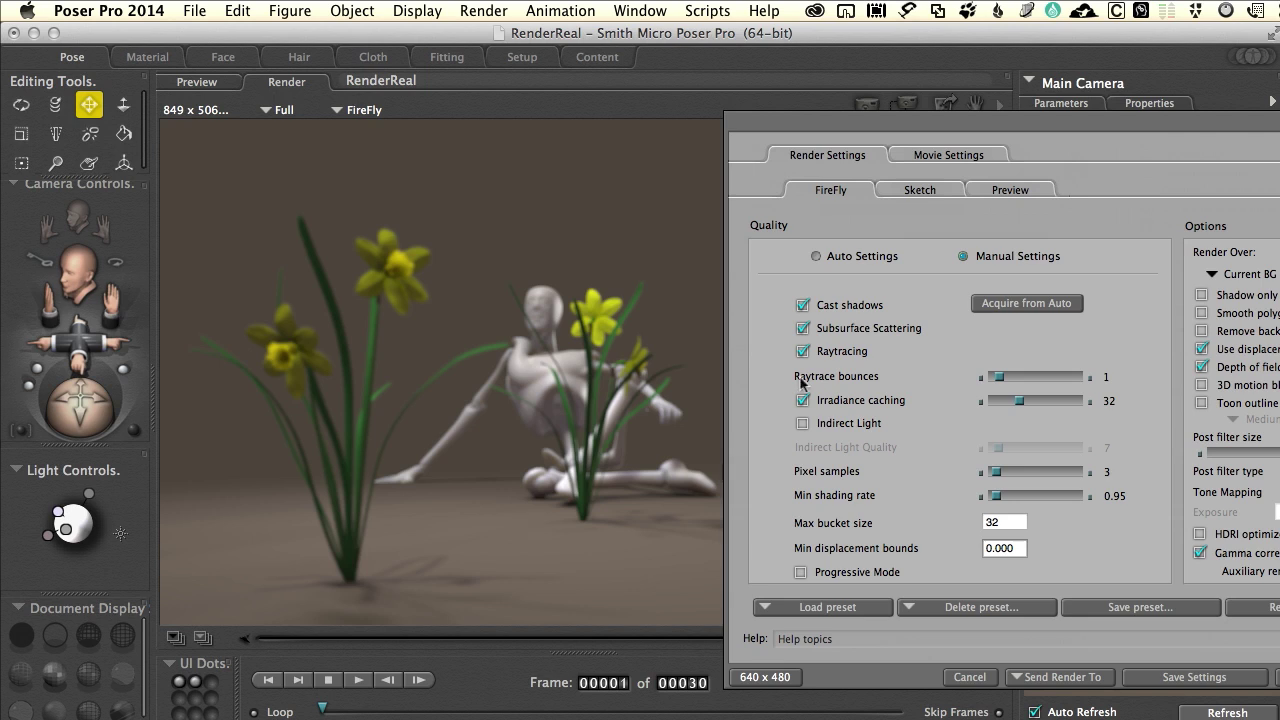
drag(1073, 124, 767, 88)
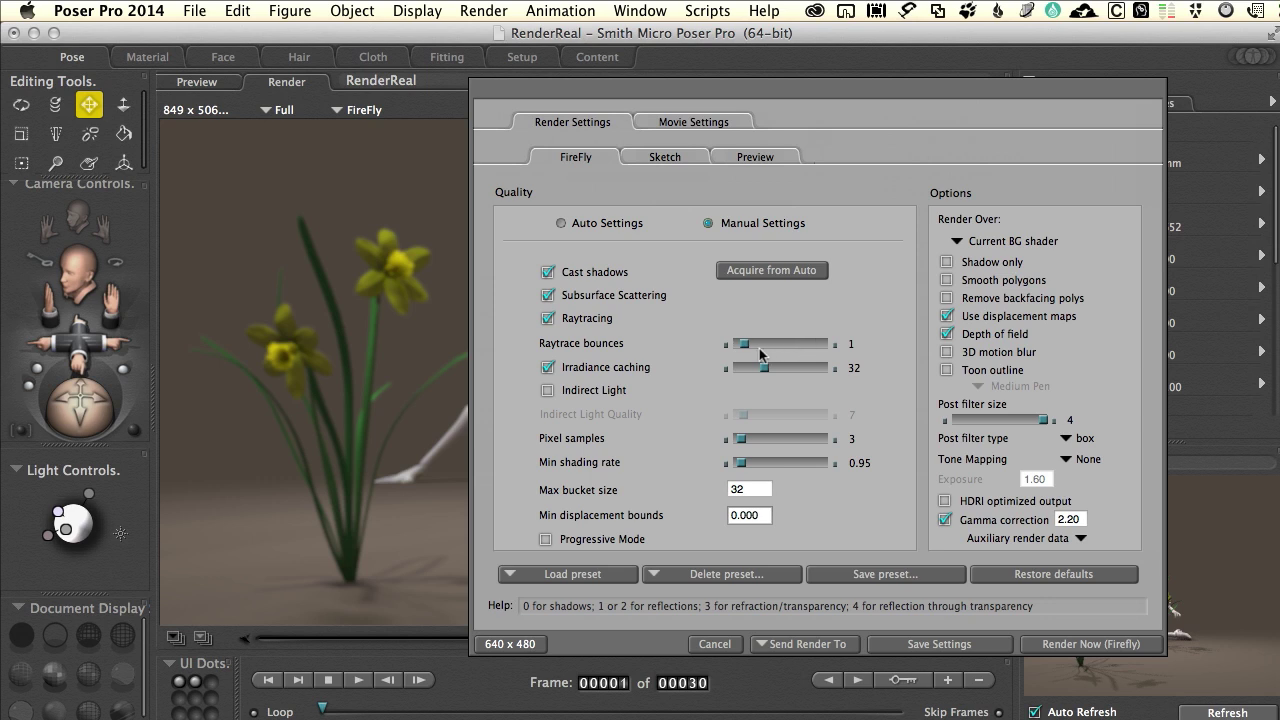
drag(745, 349, 771, 351)
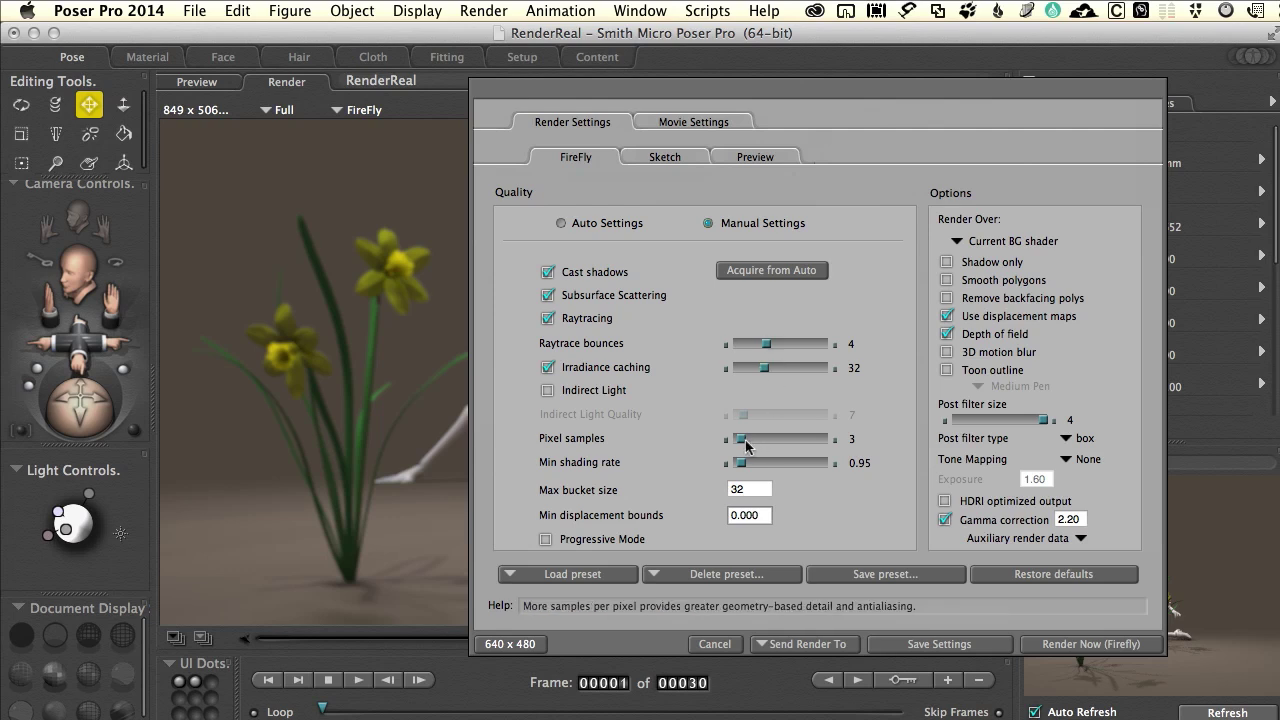
drag(742, 439, 755, 438)
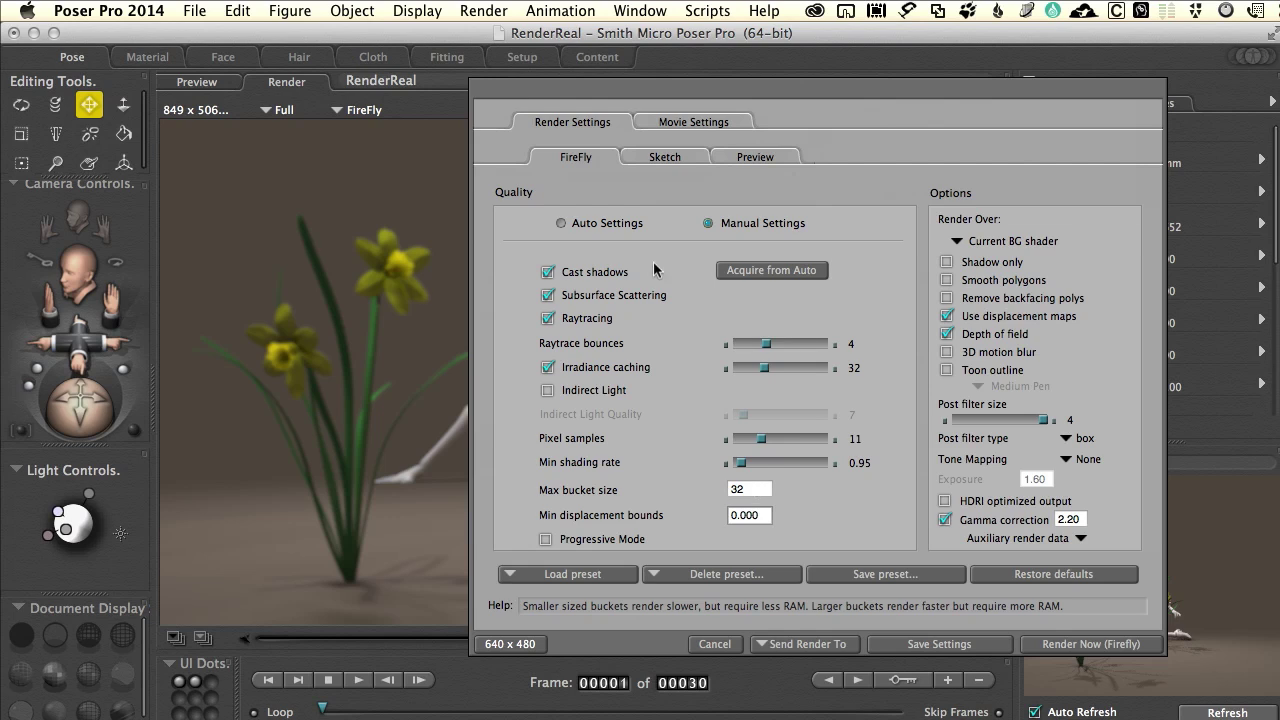
click(1075, 648)
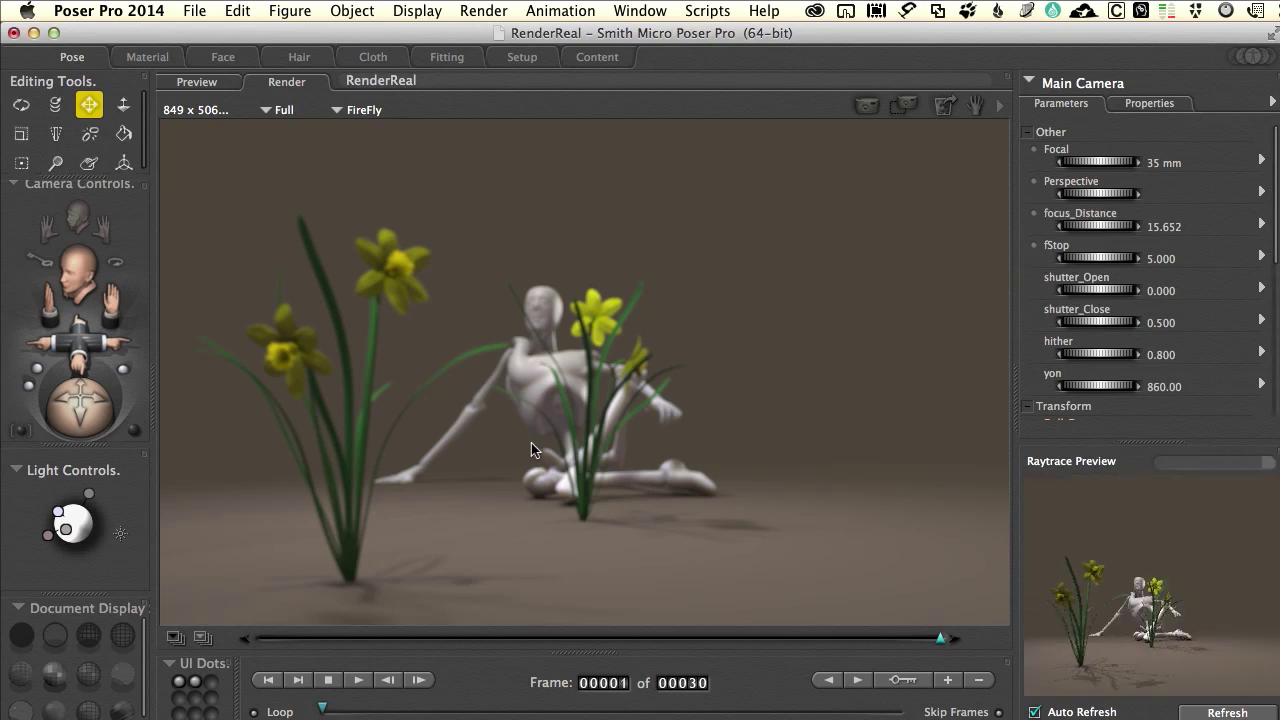
- Reopen the render settings, enable Progressive Mode and try a FireFly render with it, cancelling the render partway
click(484, 11)
click(508, 179)
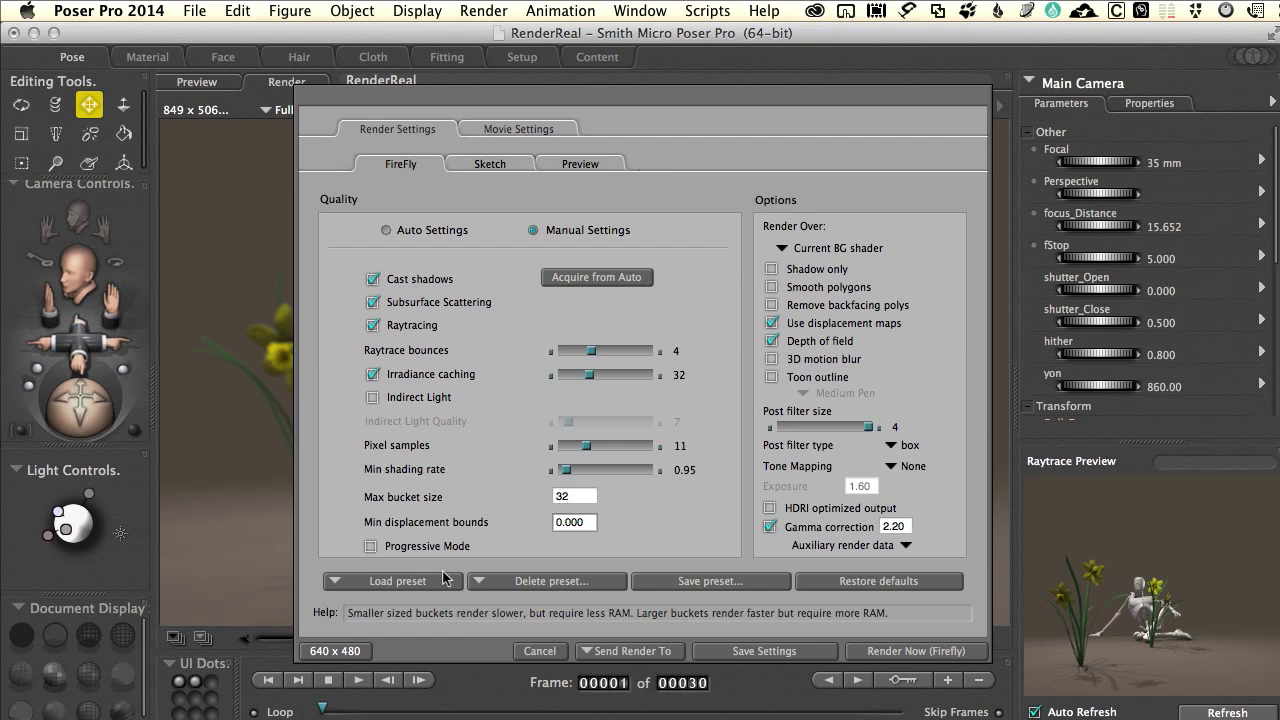
click(371, 546)
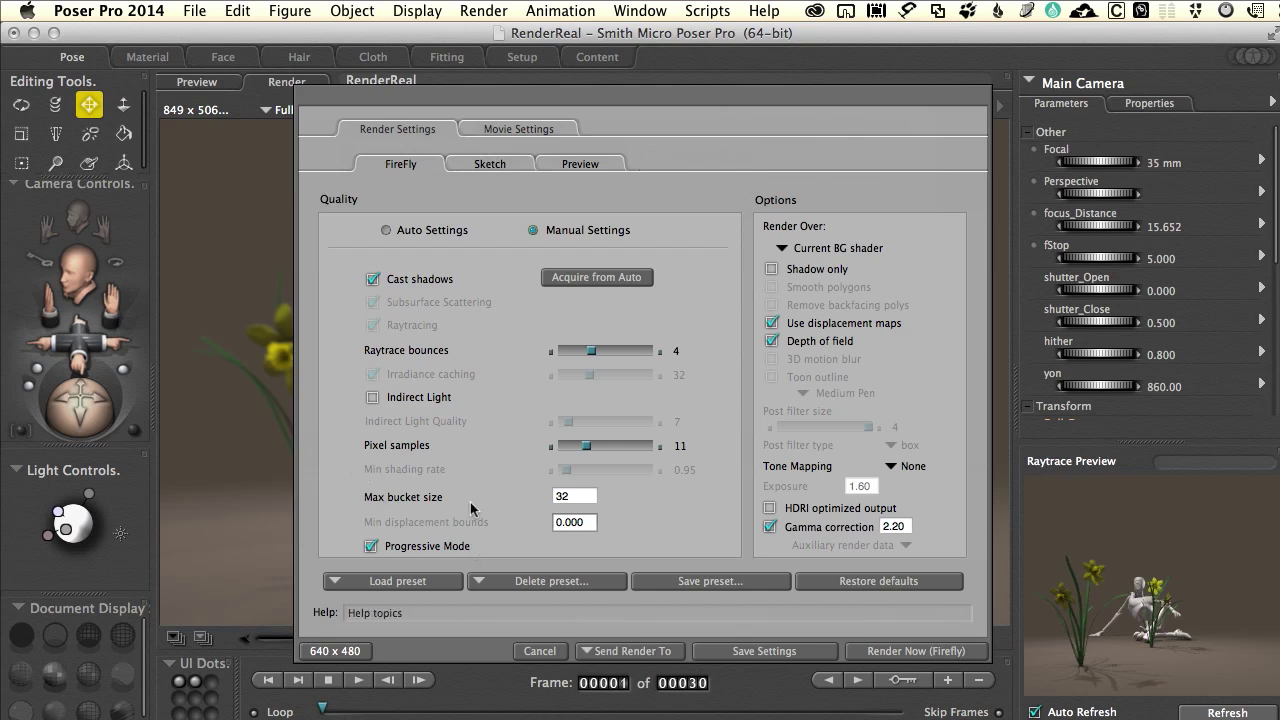
click(899, 655)
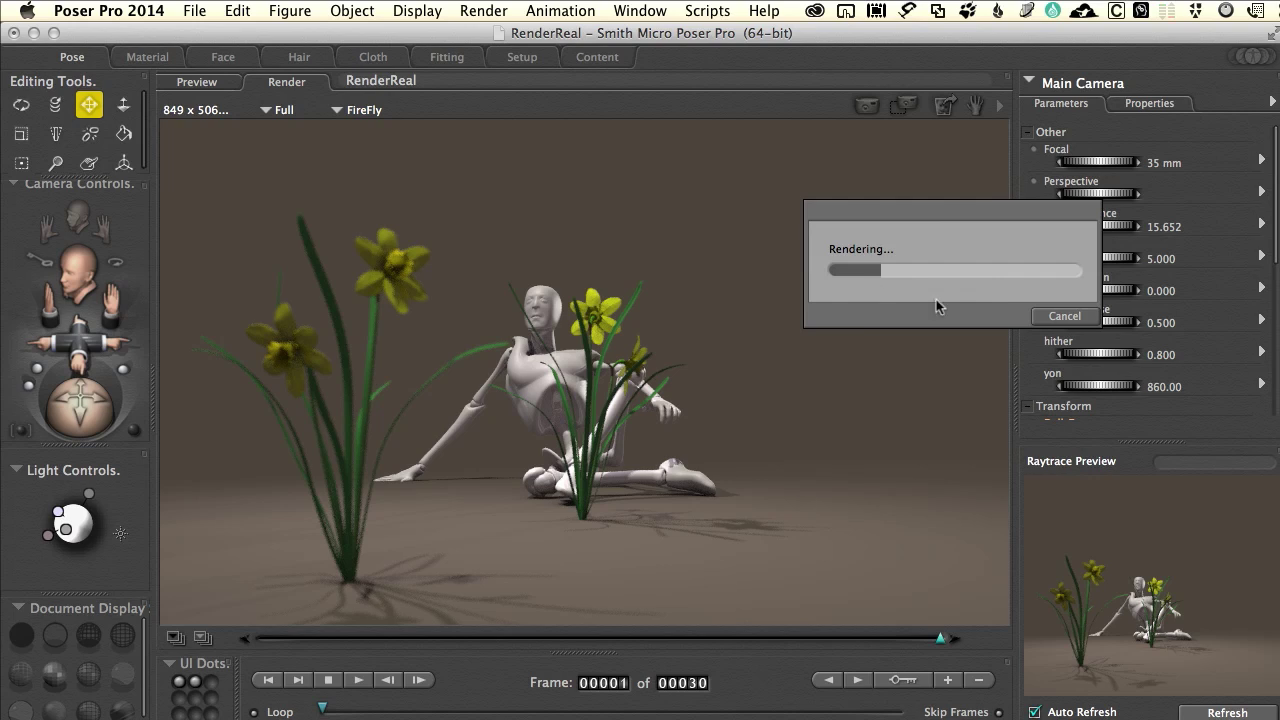
click(1063, 317)
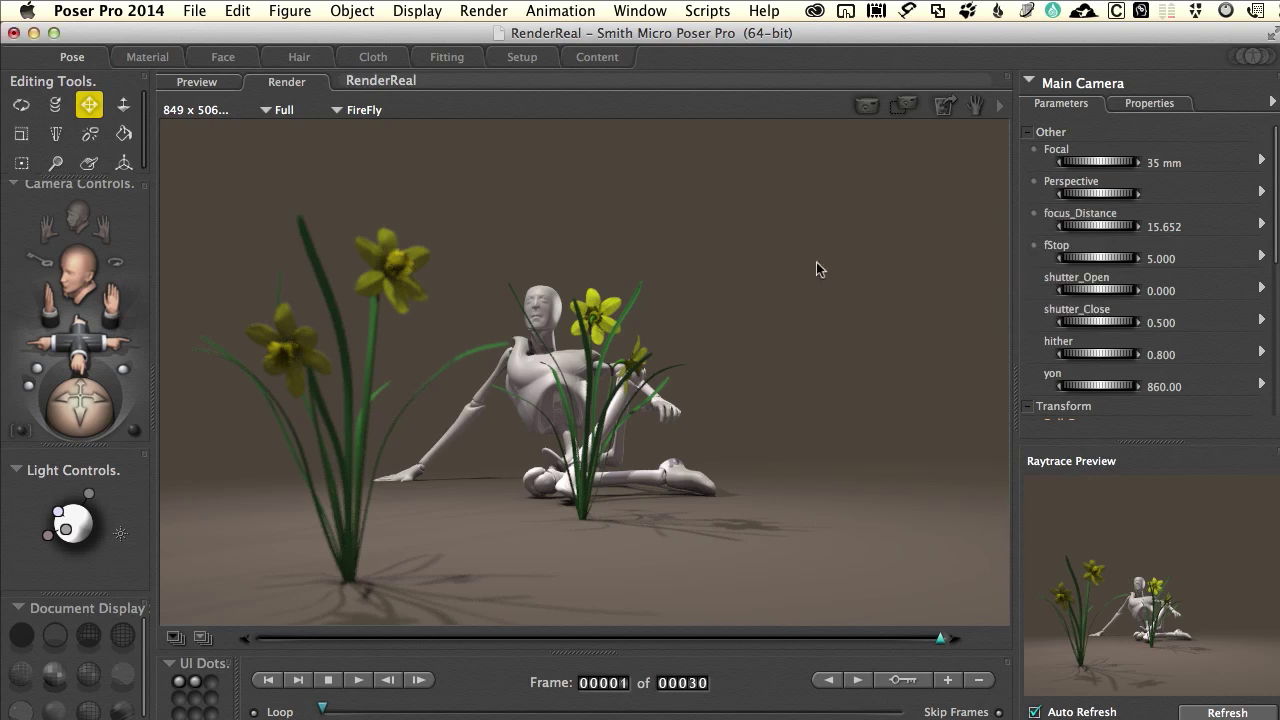
- Reopen the render settings and turn Progressive Mode off
click(497, 14)
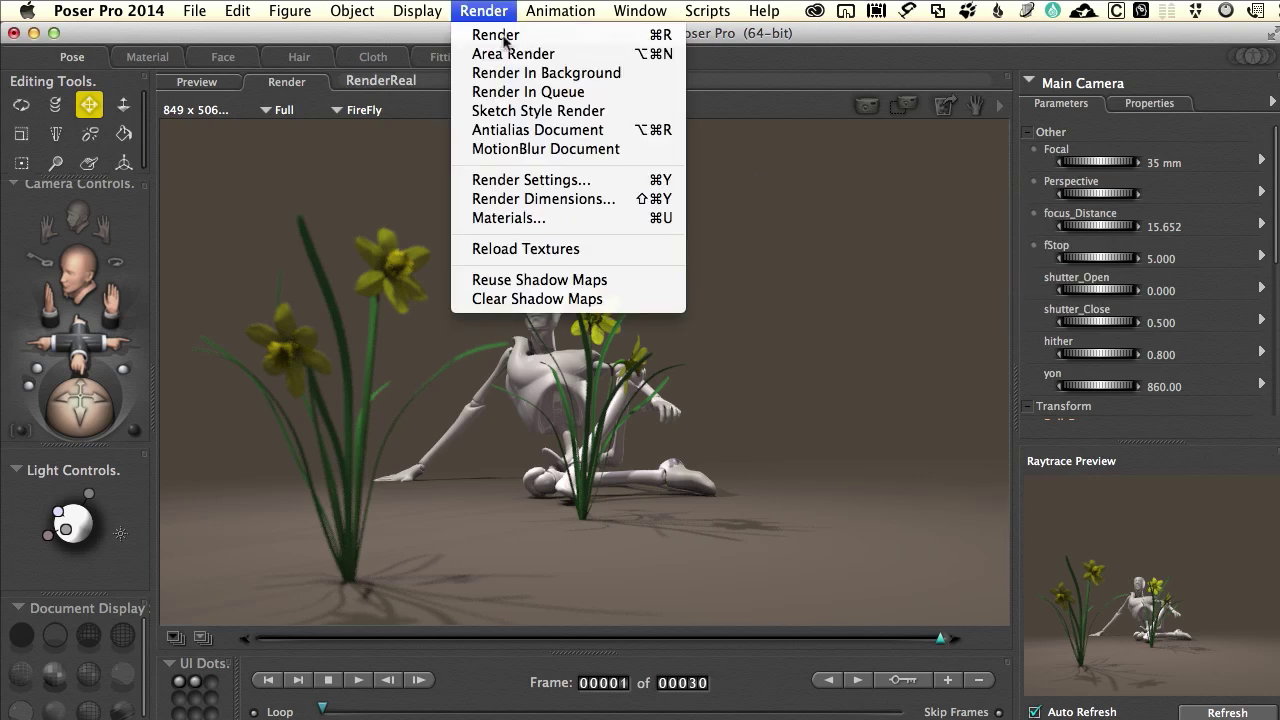
click(523, 182)
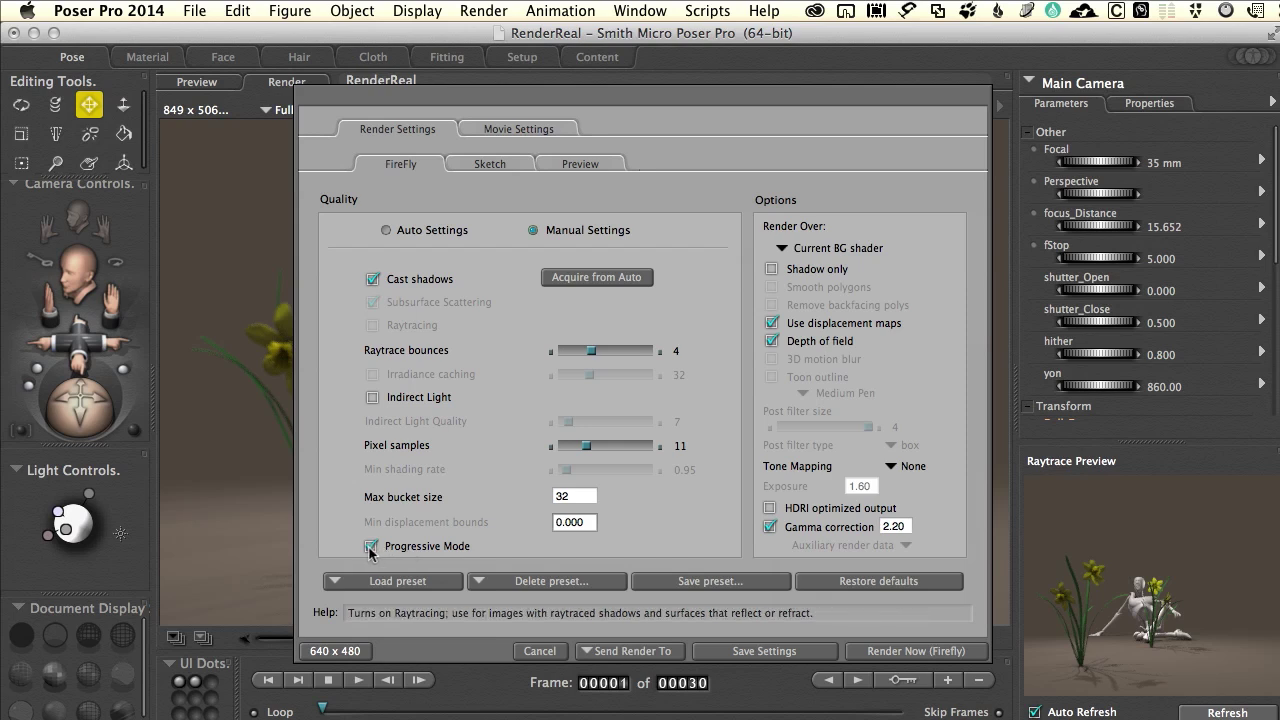
click(371, 546)
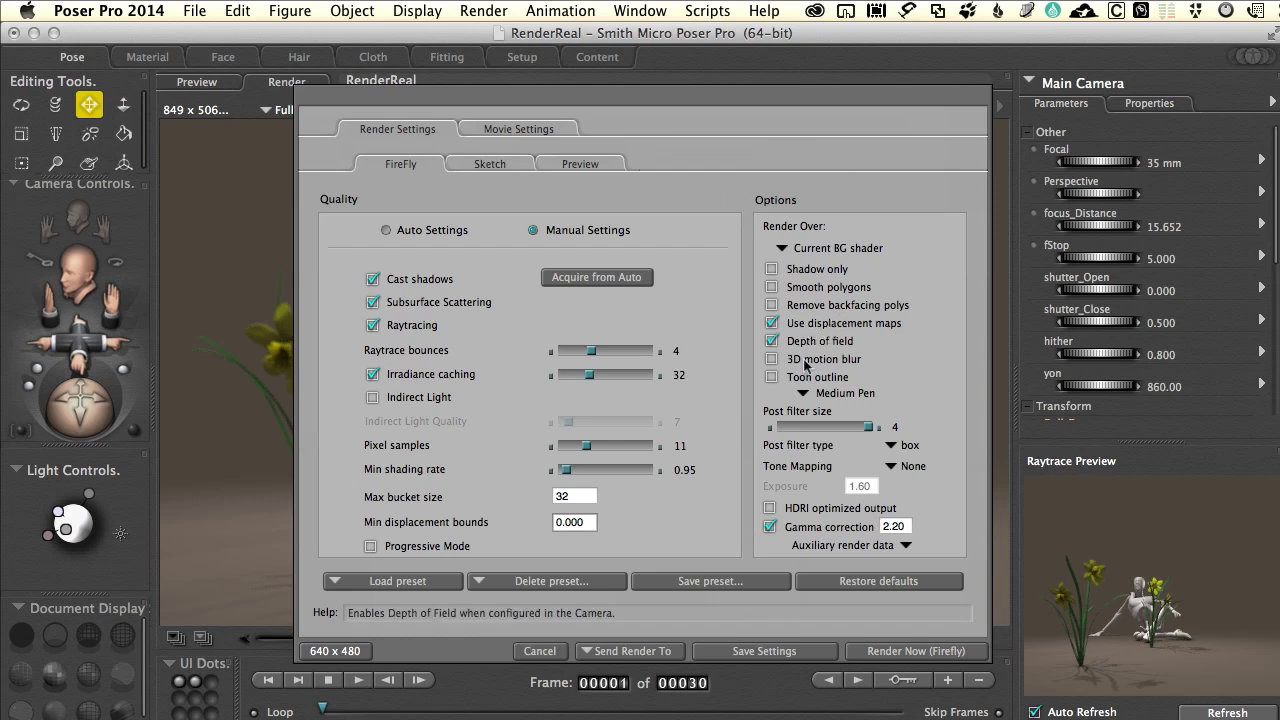
- Change the post filter type to gaussian and acquire the manual quality values from the automatic settings
click(897, 454)
click(920, 458)
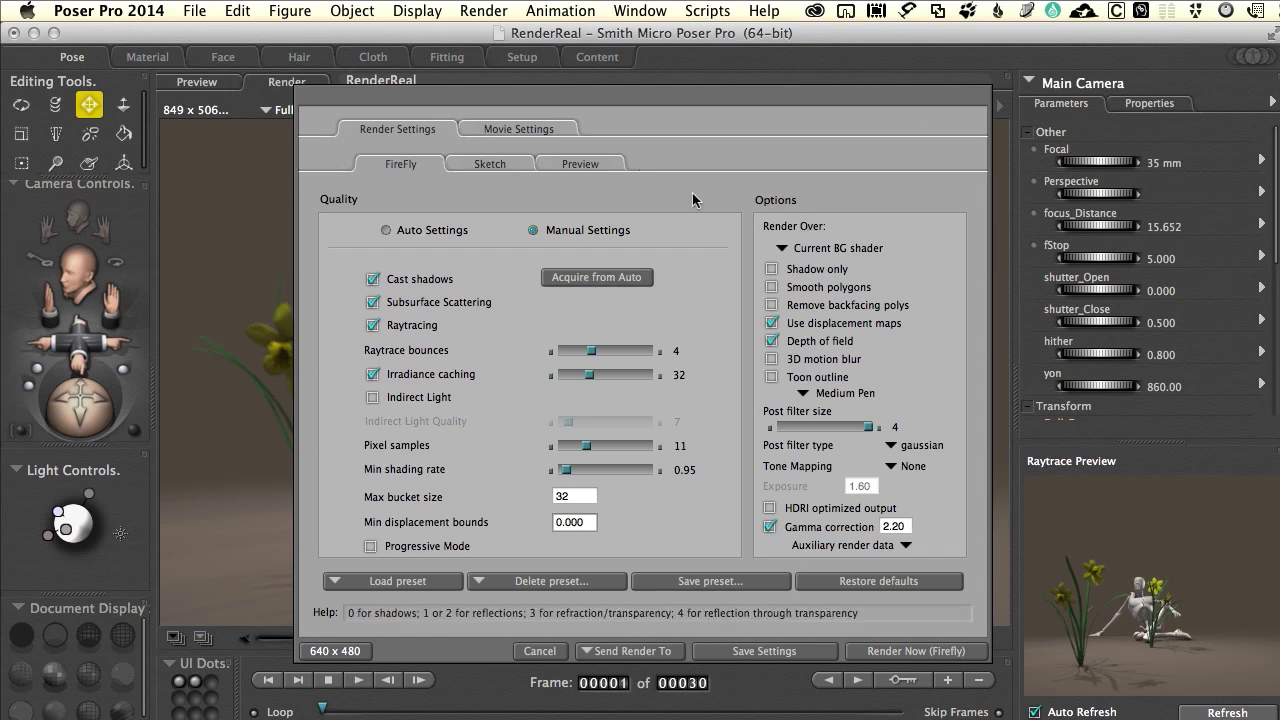
click(591, 279)
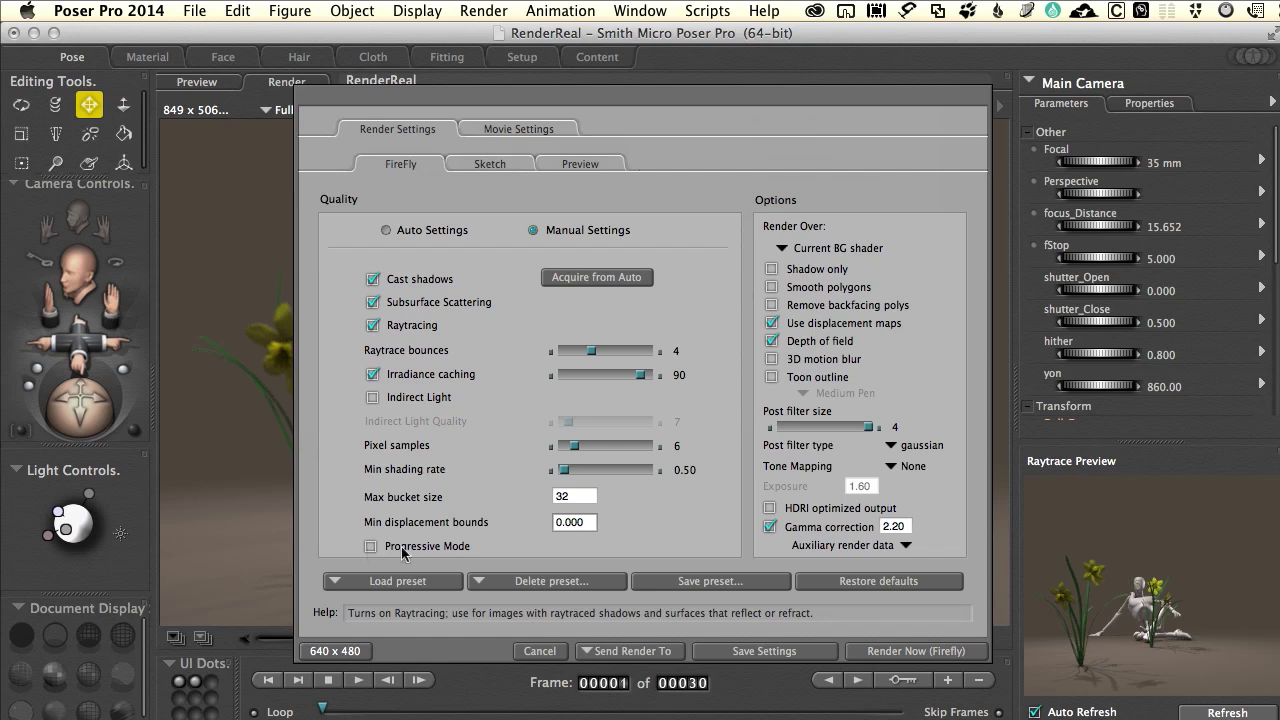
- Restore the default FireFly render settings and start a render with them
click(858, 581)
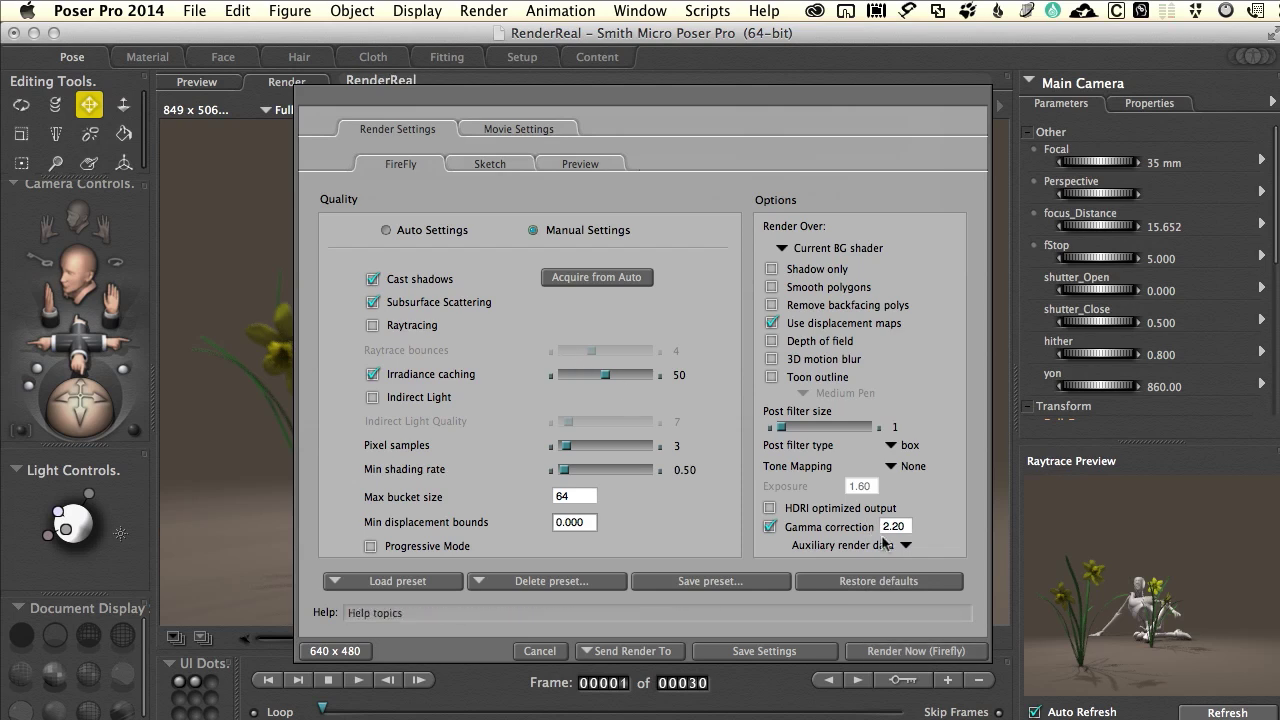
click(900, 651)
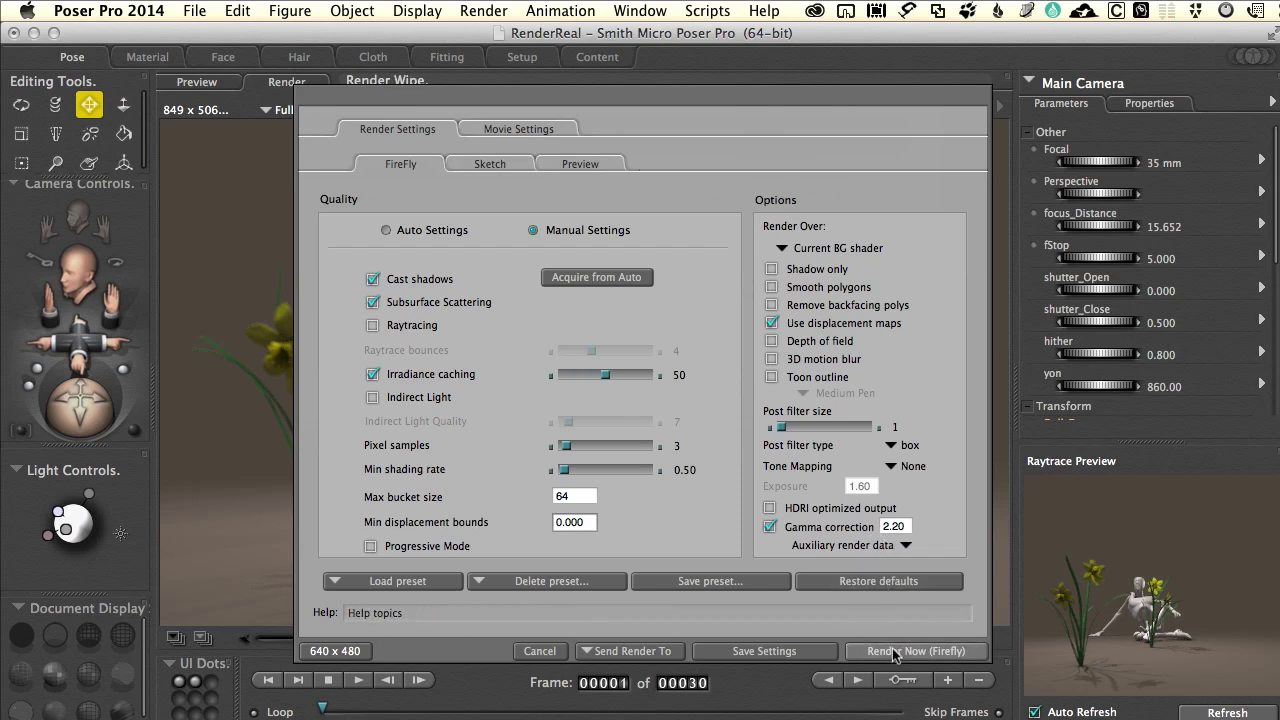